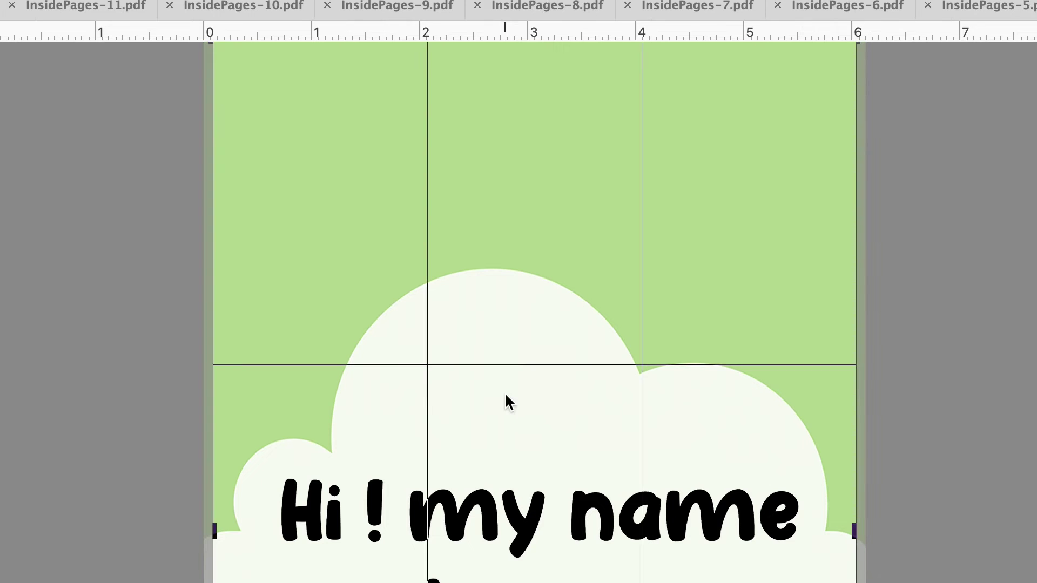
Step: Commit the crop on the green 'Hi ! my name' page
click(644, 1)
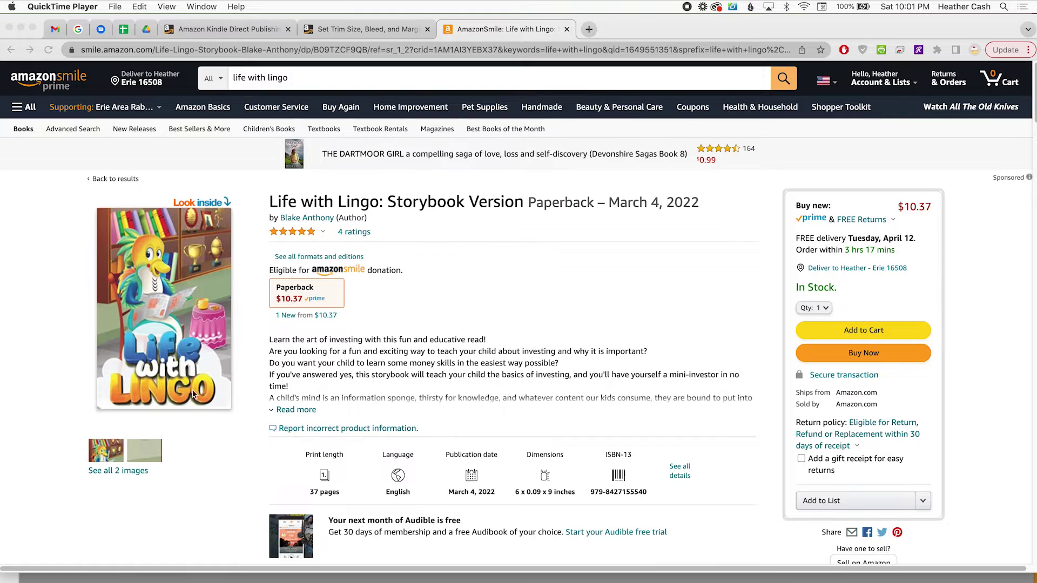
Step: Switch to the browser showing the Life with Lingo paperback listing at 6 x 9 inches
click(628, 349)
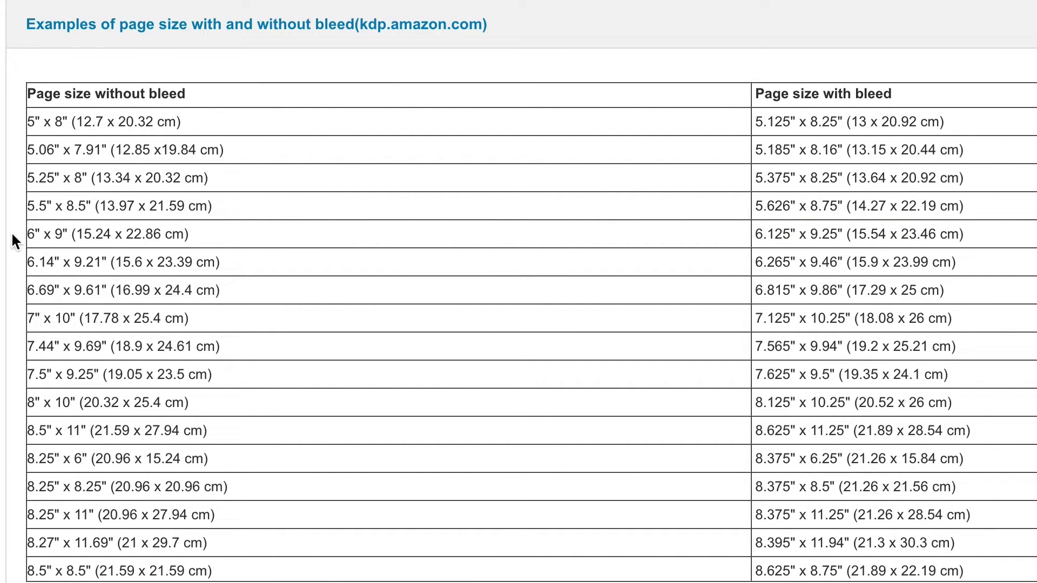
Step: In the KDP bleed table, match the 5.5" x 8.5" trim size to its 5.626" bleed width
drag(27, 234, 201, 233)
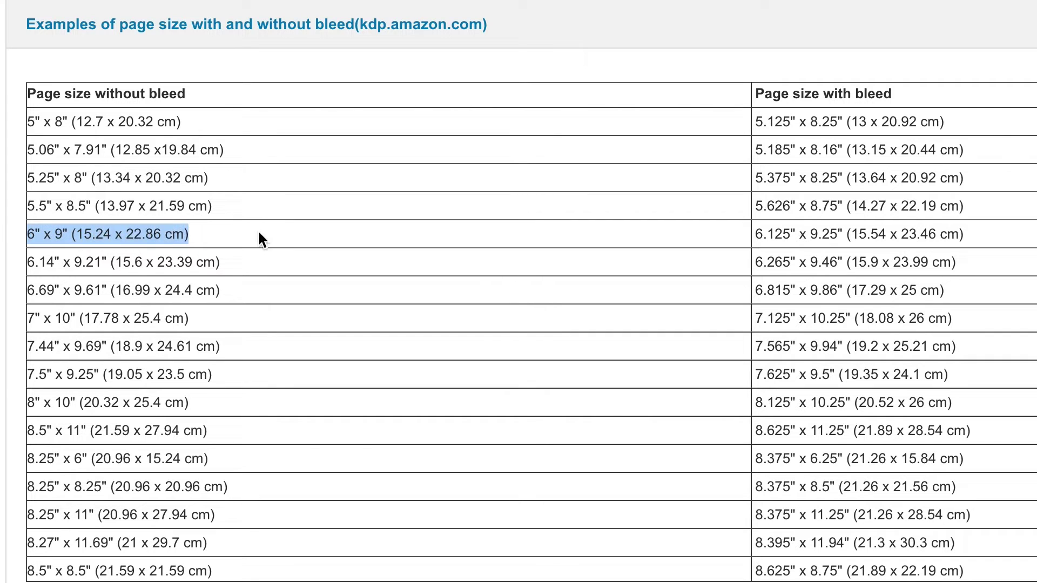
drag(28, 206, 236, 207)
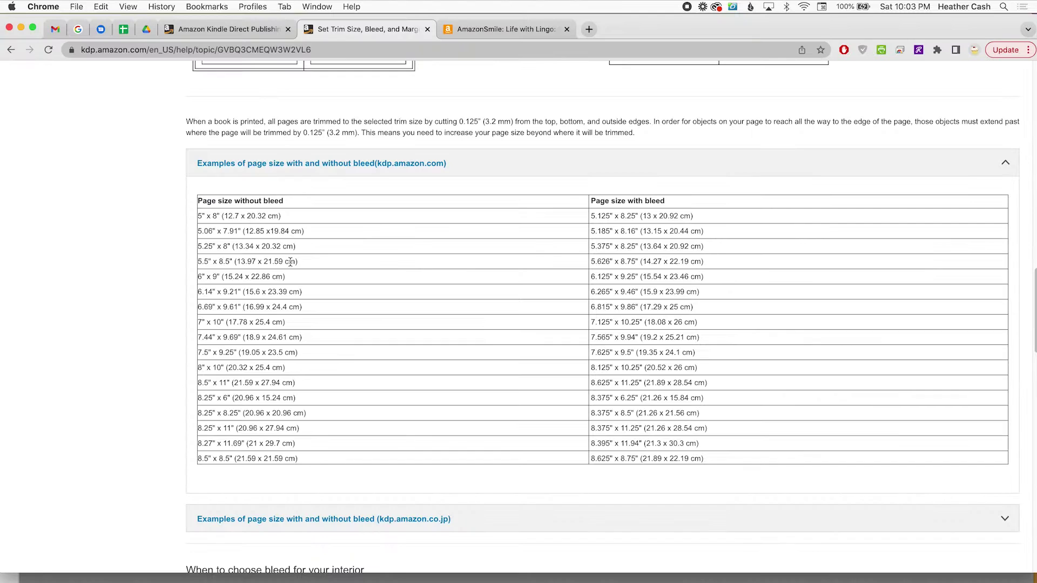
click(40, 213)
scroll(389, 306, up, 20)
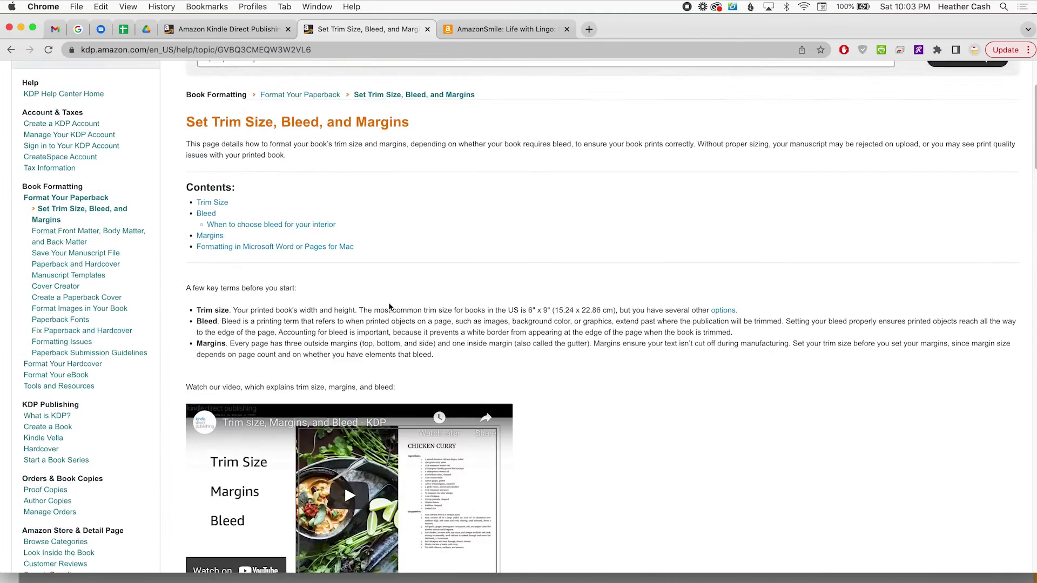
scroll(389, 306, up, 1)
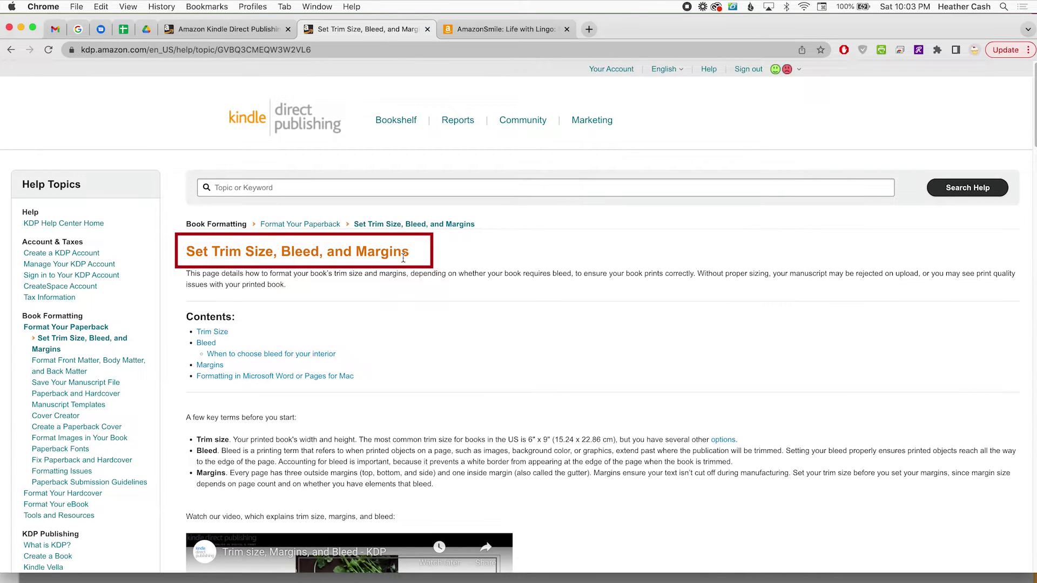
scroll(660, 368, down, 15)
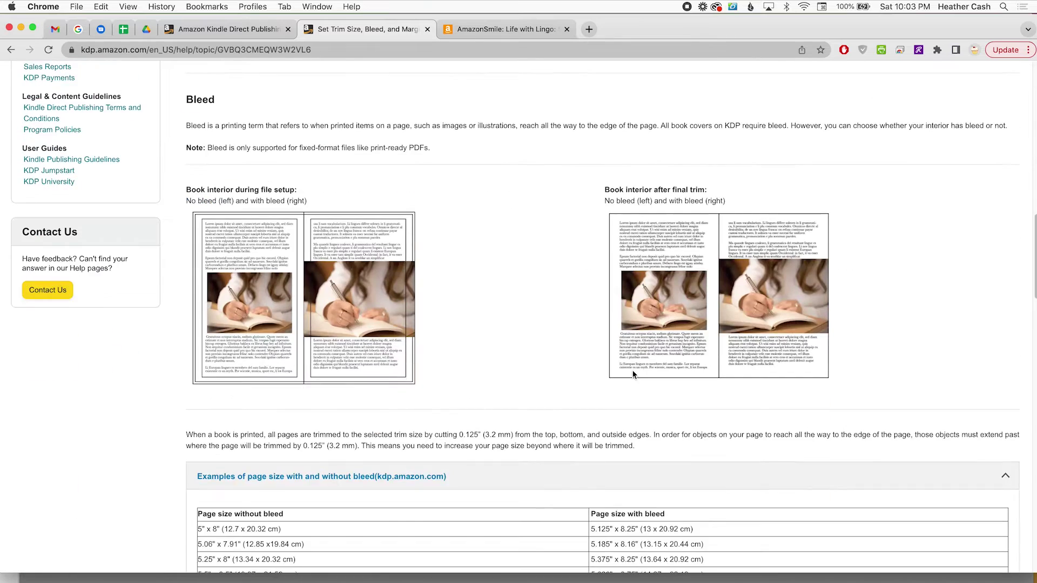
scroll(634, 374, down, 5)
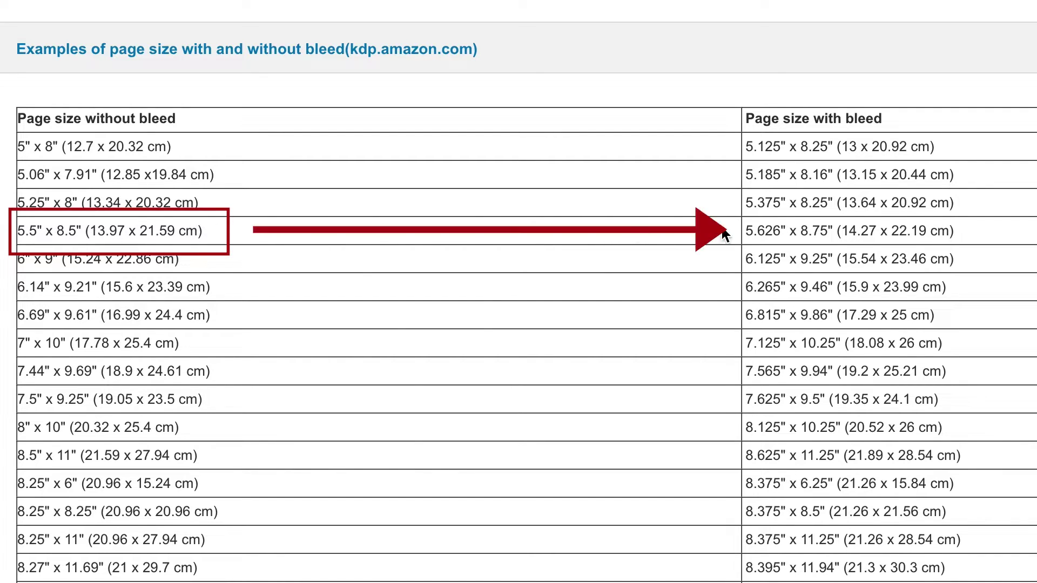
drag(745, 231, 835, 230)
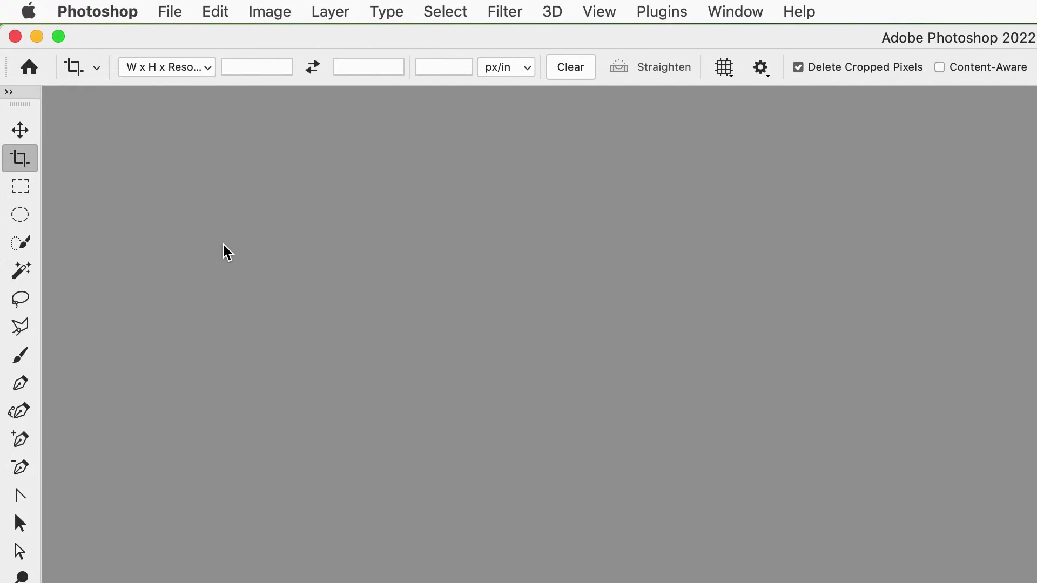
Step: Set the Crop tool to W x H x Resolution at 5.626 in by 8.75 in, 300 px/in
click(19, 158)
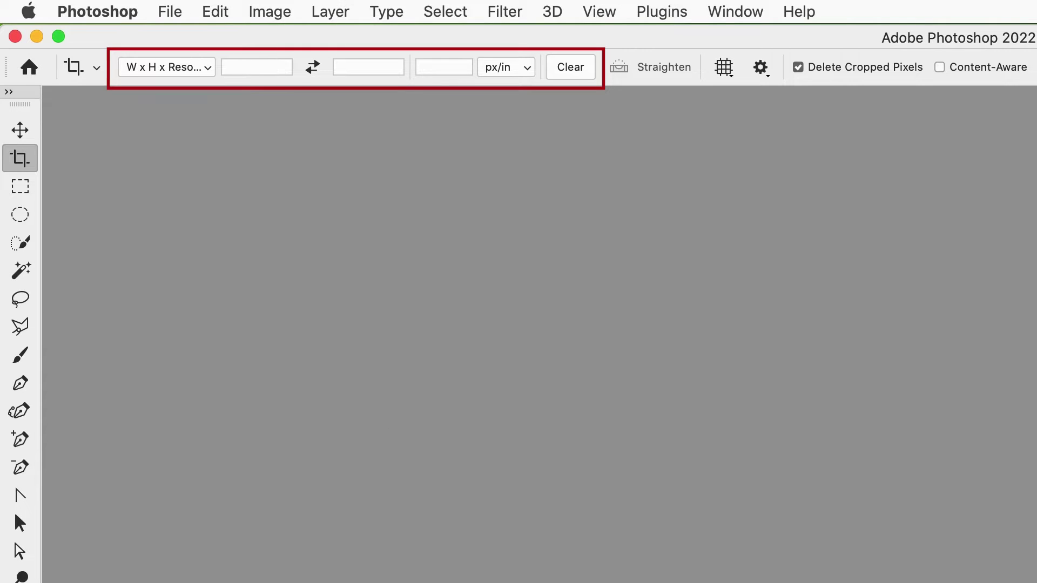
click(213, 67)
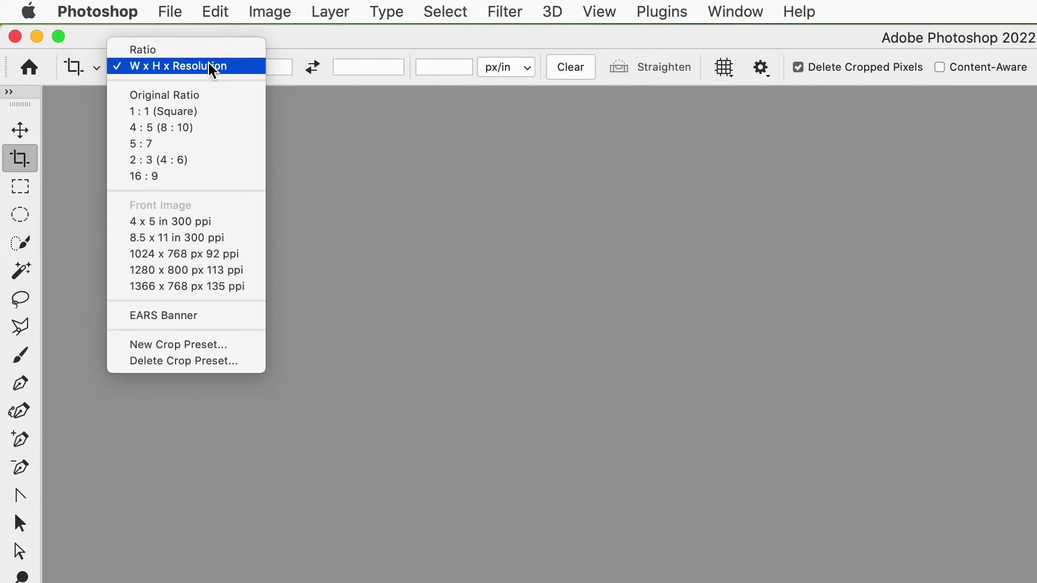
click(160, 69)
click(239, 67)
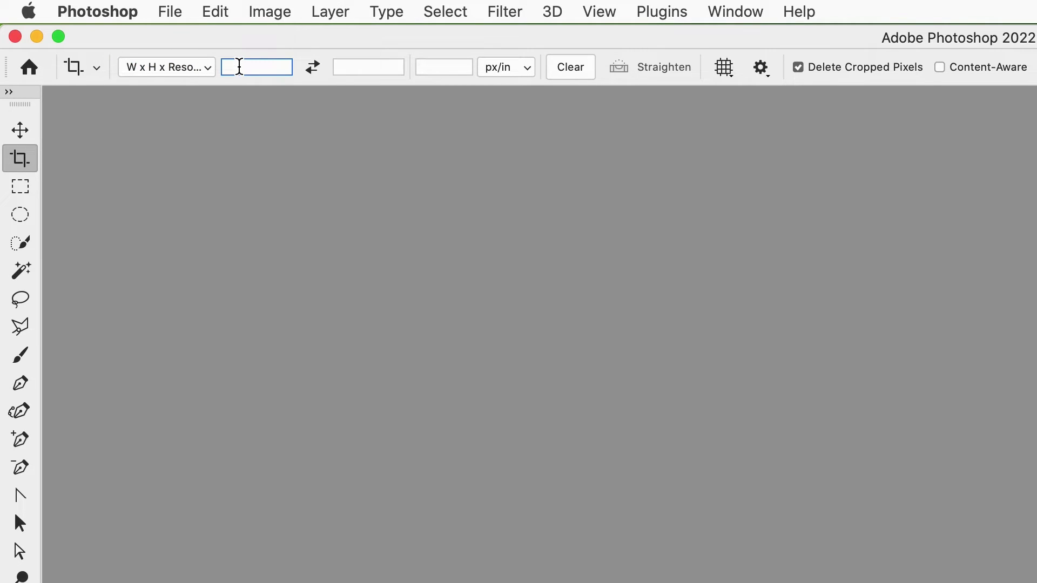
text(5)
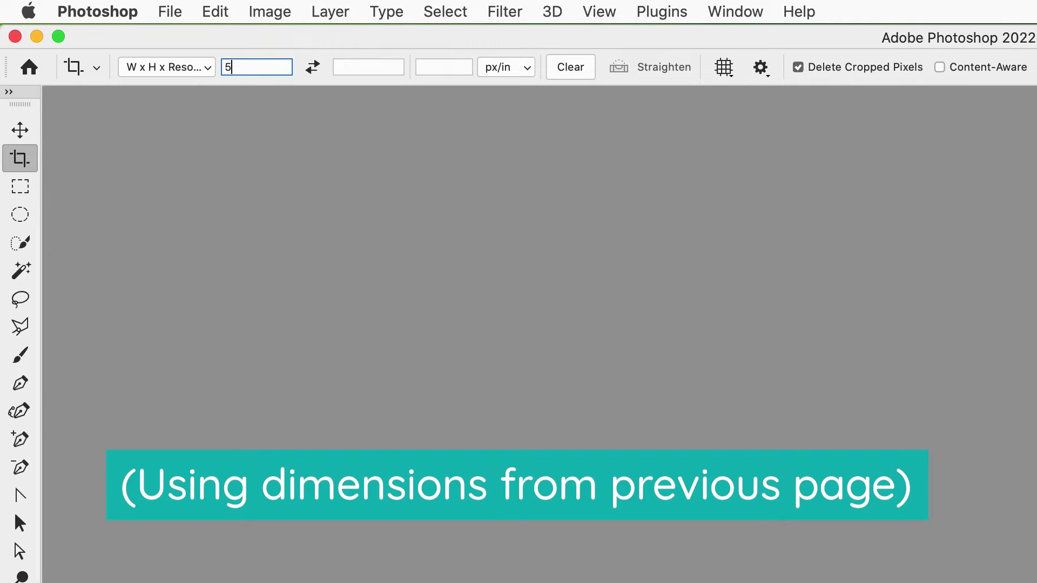
text(.626in)
key(Tab)
text(8.75 in)
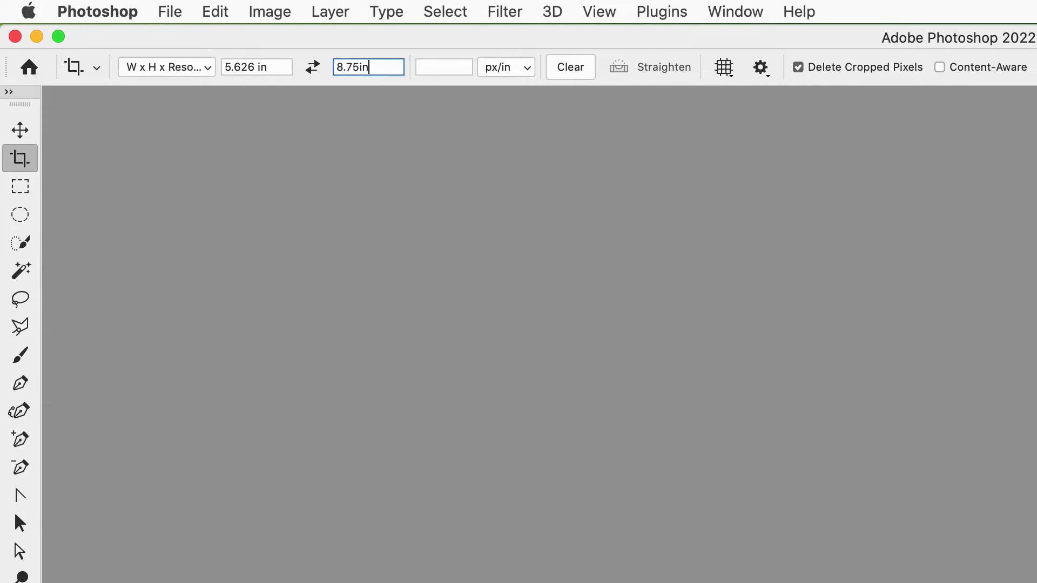
key(Tab)
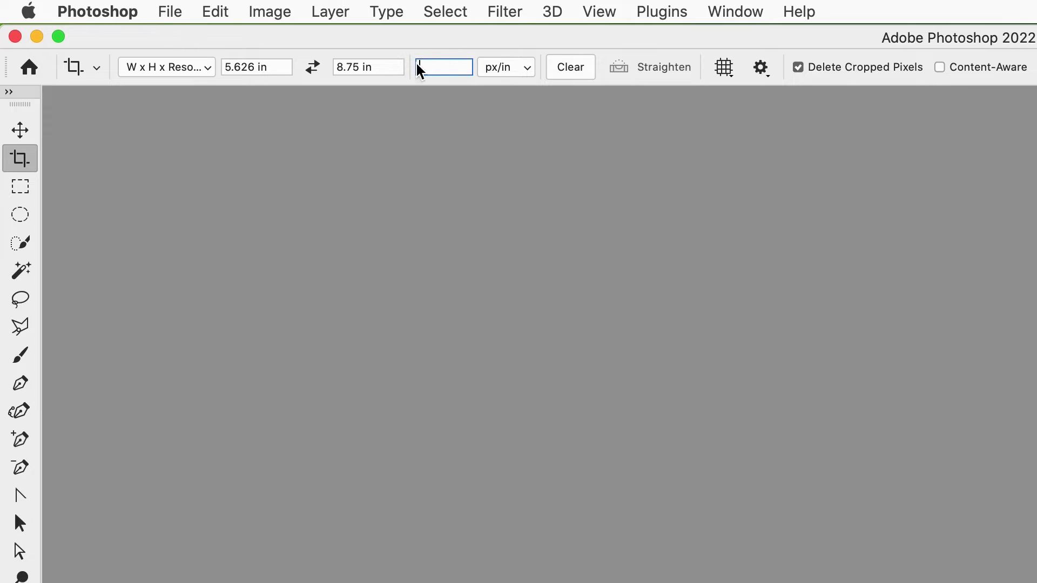
text(300)
key(Return)
Step: Open InsidePages.pdf and import all 37 pages as separate documents
click(176, 11)
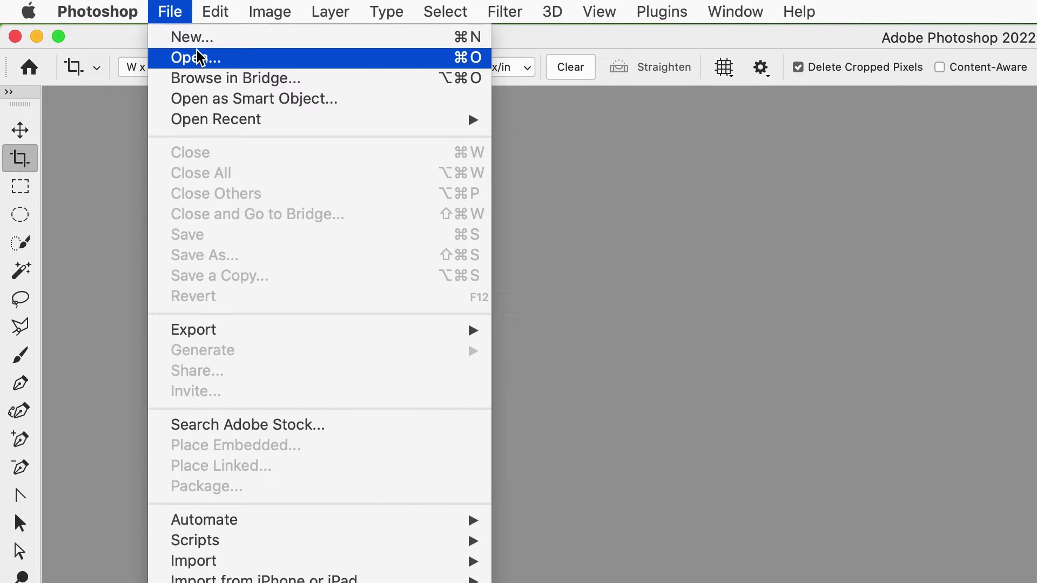
click(873, 182)
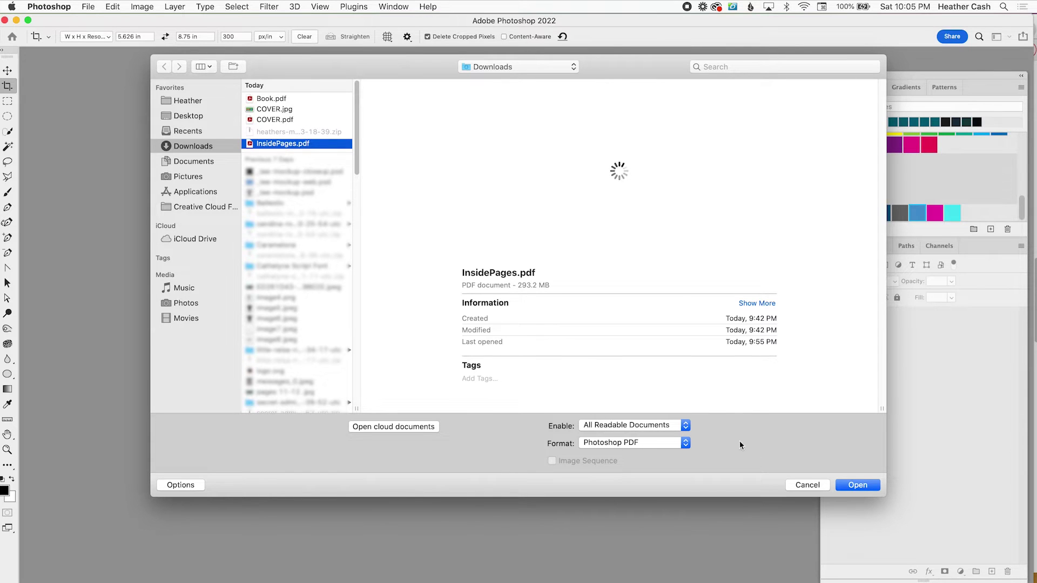
click(857, 484)
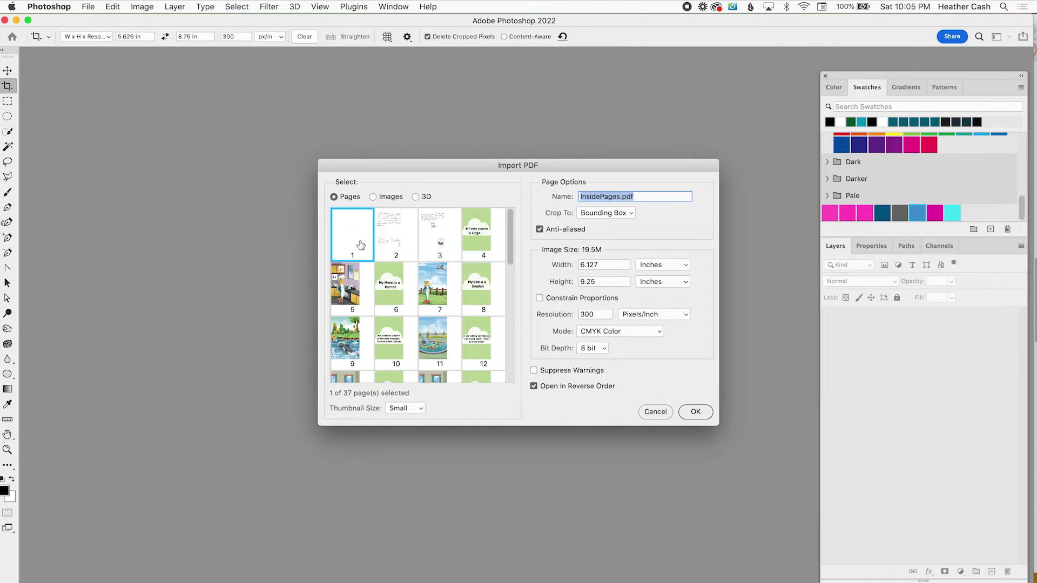
mouse_move(510, 228)
mouse_down()
mouse_move(509, 407)
mouse_move(515, 220)
mouse_up()
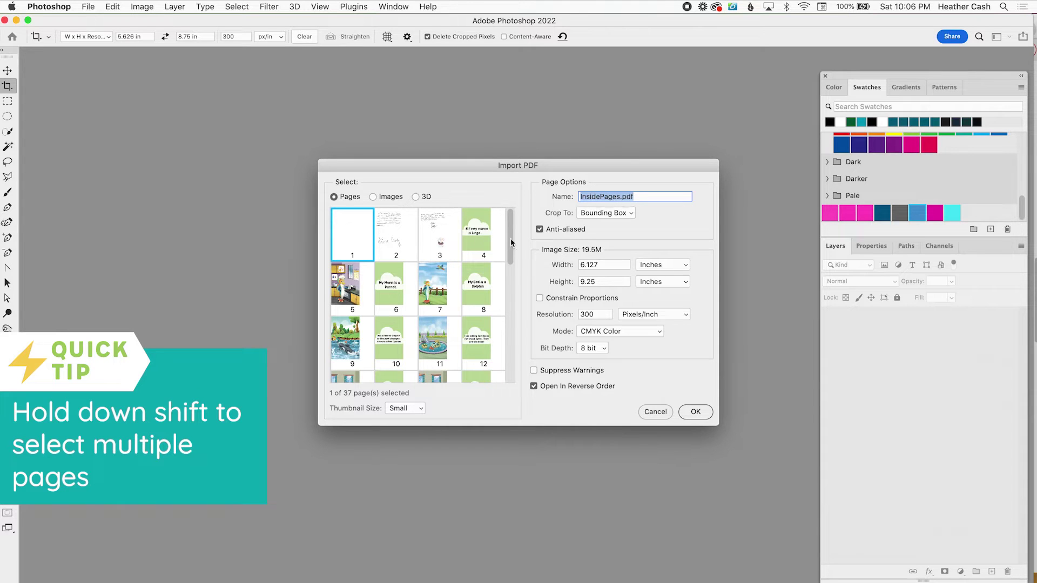
drag(512, 243, 530, 386)
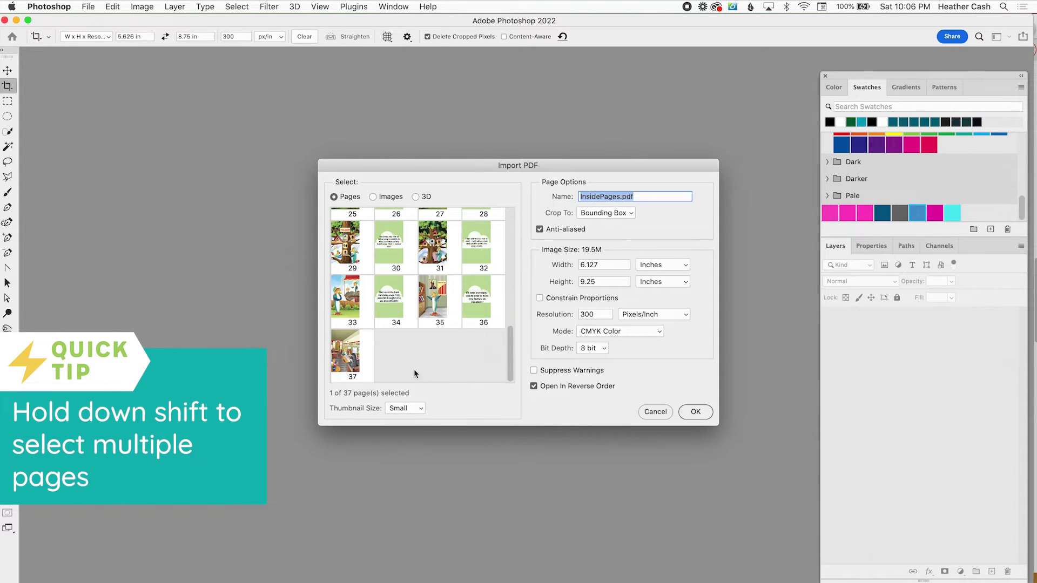
shift+click(348, 363)
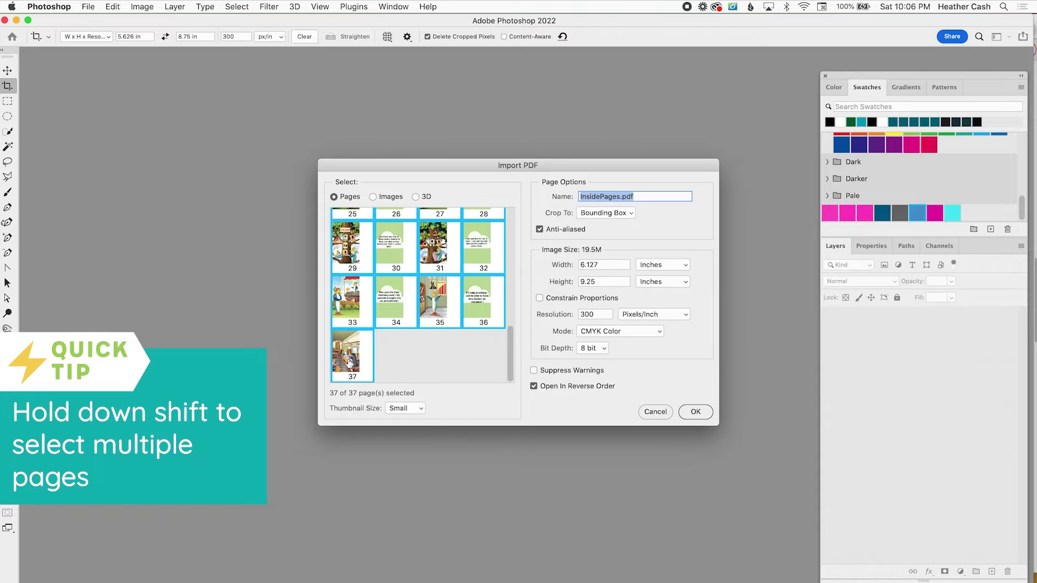
drag(511, 354, 511, 208)
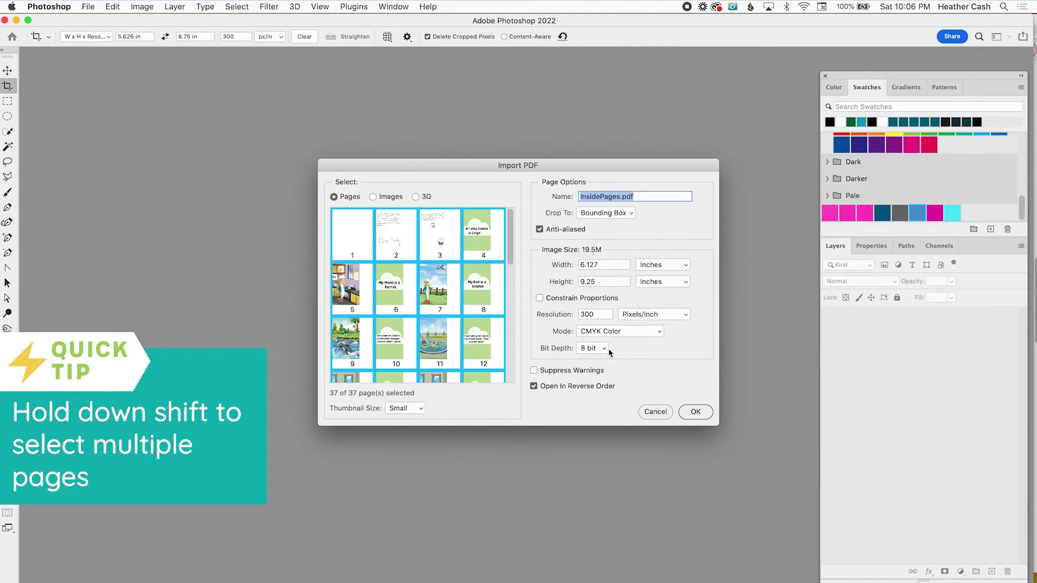
click(690, 414)
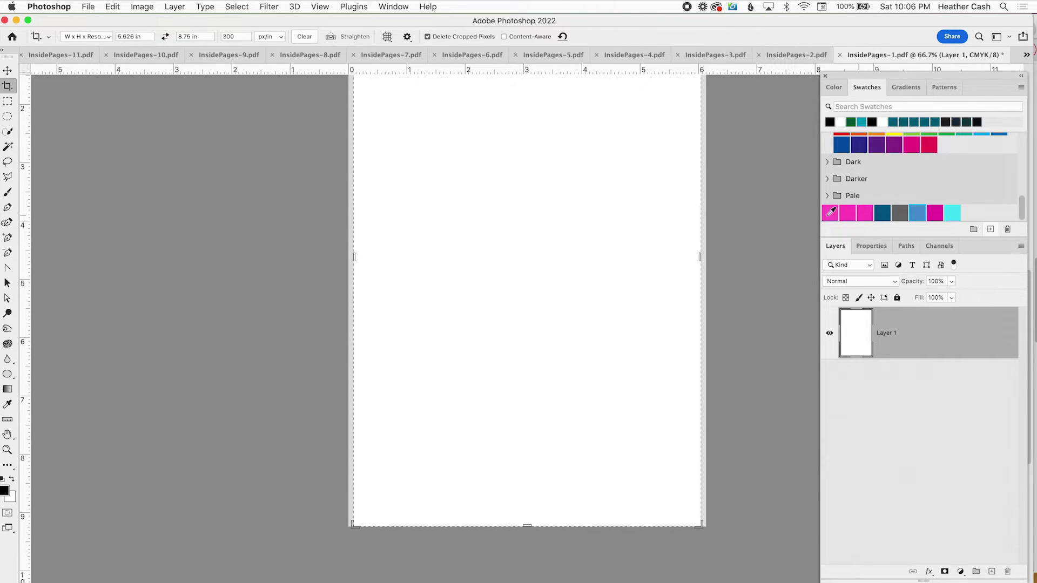
Step: Crop the blank InsidePages-1.pdf page to 5.626 x 8.75 in, with rulers shown
scroll(468, 199, up, 5)
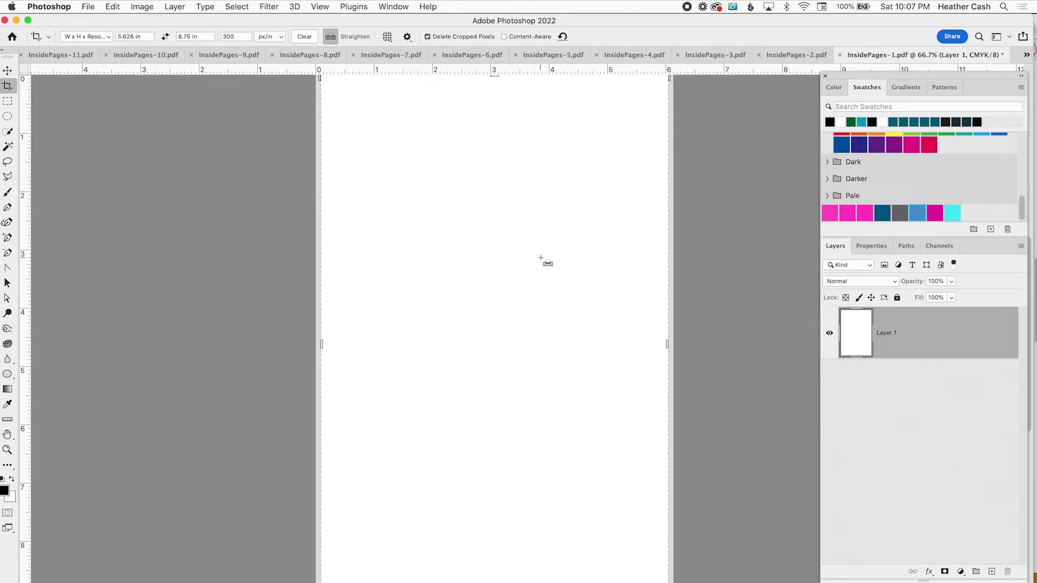
key(super+minus)
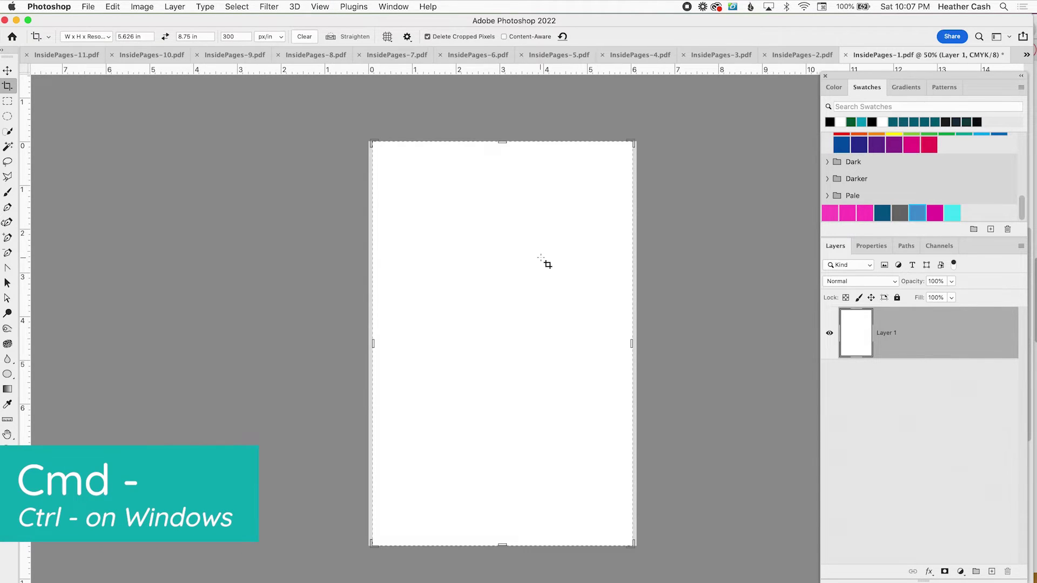
click(500, 264)
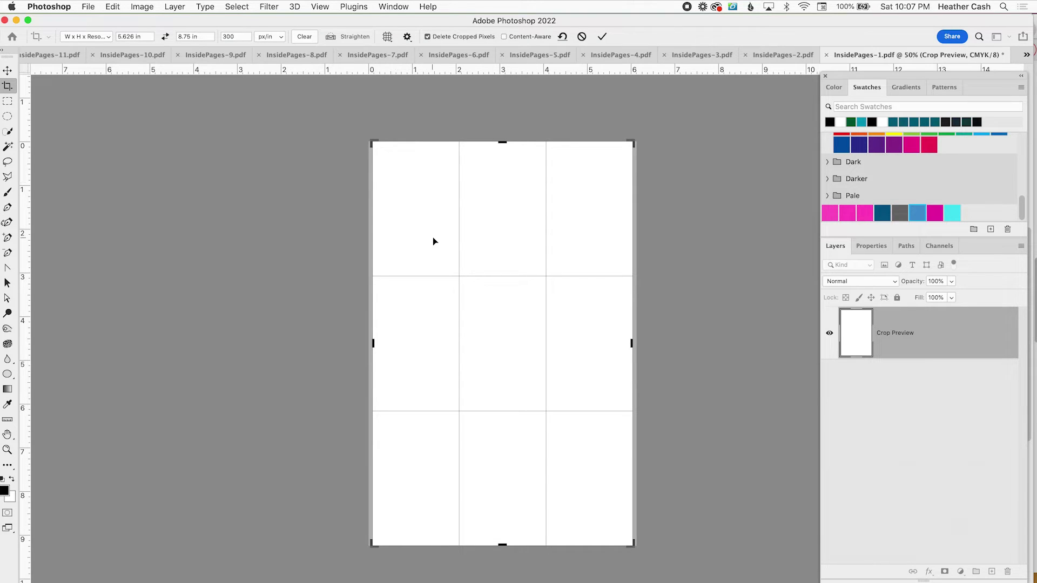
drag(433, 238, 412, 193)
mouse_move(373, 145)
mouse_down()
mouse_move(370, 153)
mouse_move(363, 142)
mouse_up()
key(super+r)
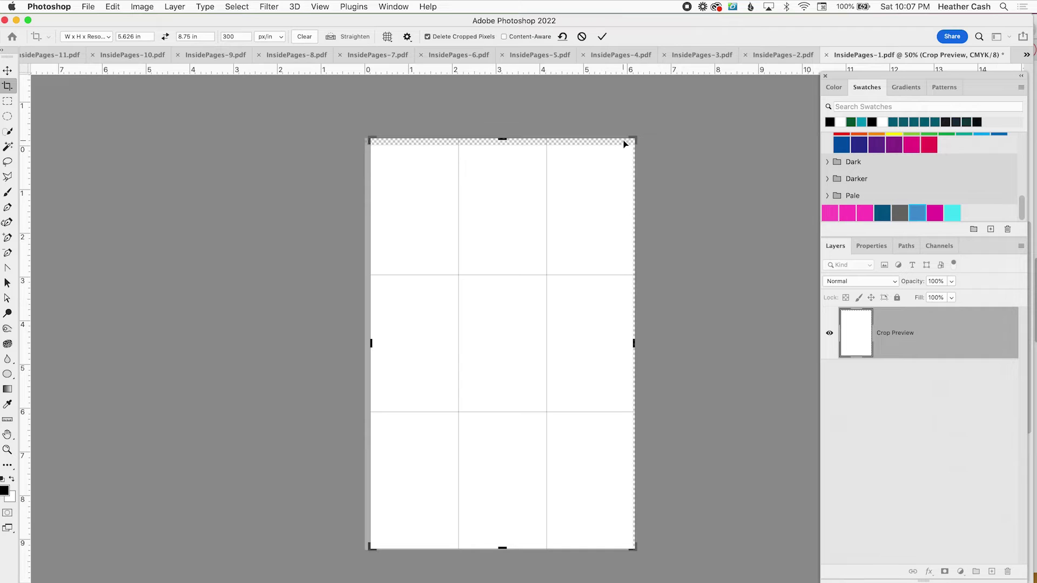
key(Return)
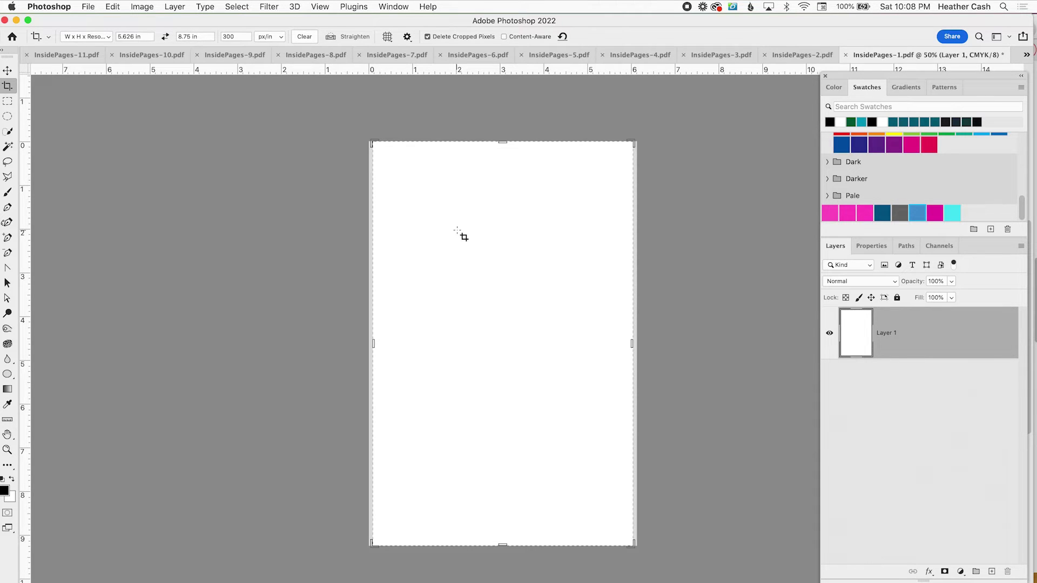
Step: Enable snapping from the View menu, checking its Guides and Document Bounds targets
click(319, 7)
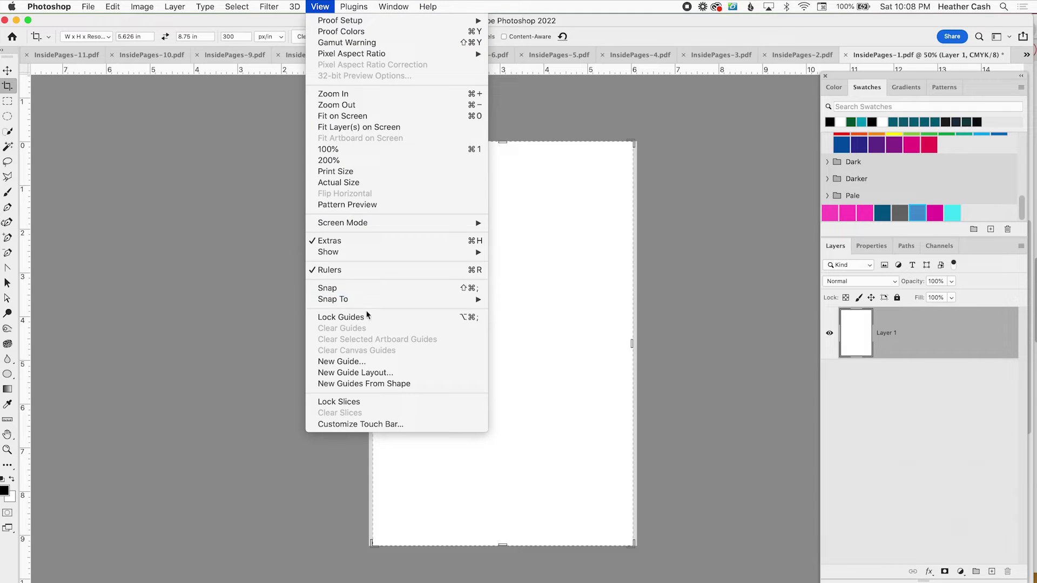
mouse_move(368, 307)
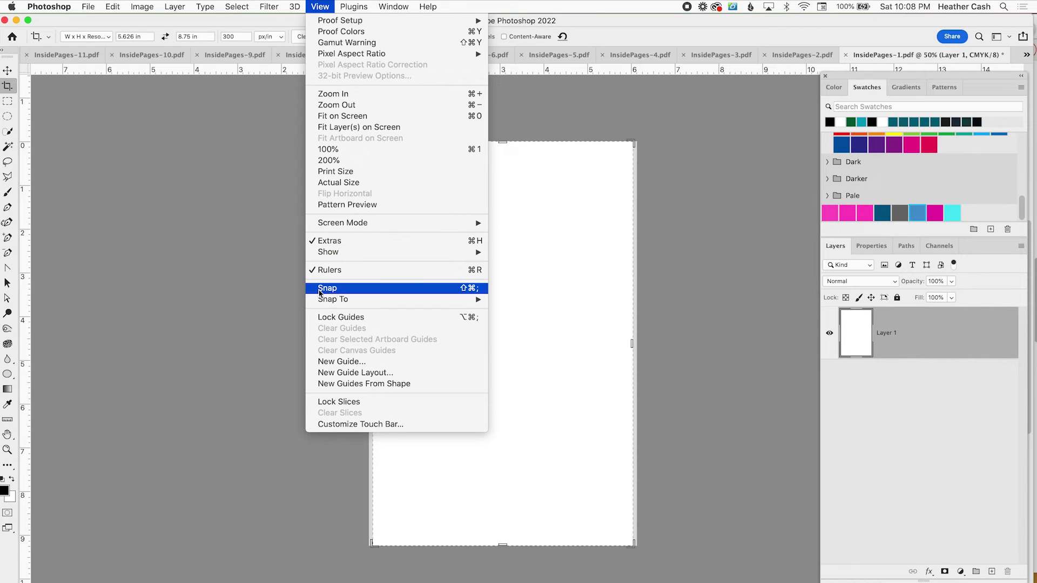
click(320, 291)
mouse_move(334, 299)
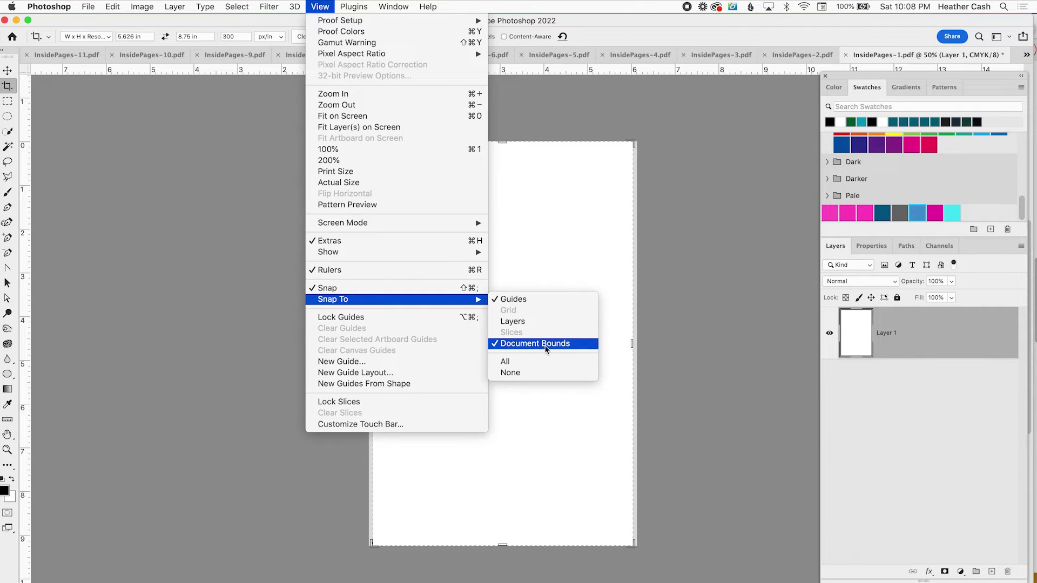
Step: Turn snapping back off and commit a fresh 5.626 x 8.75 in crop on the first page
click(320, 290)
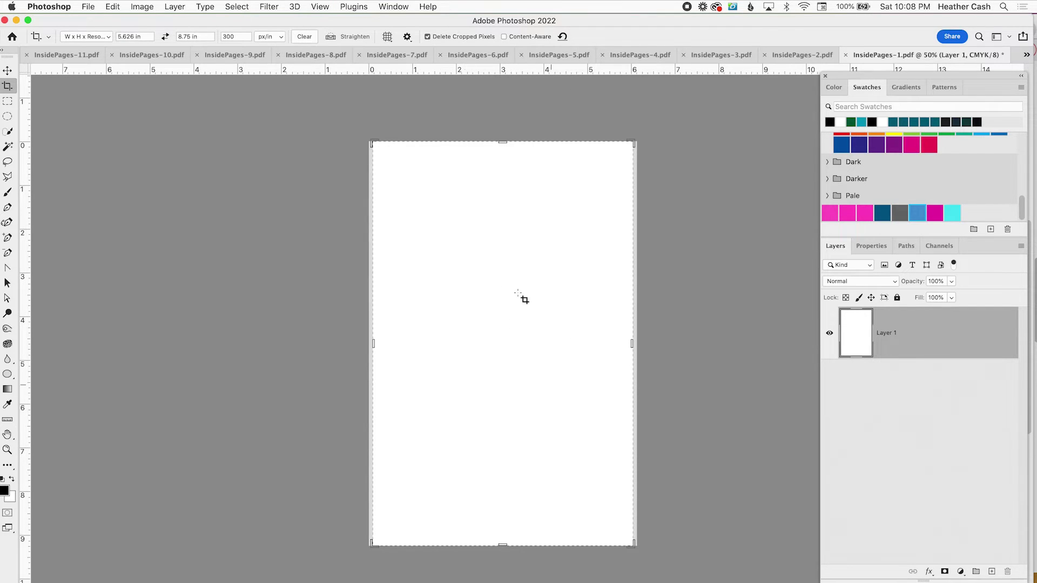
drag(508, 290, 502, 289)
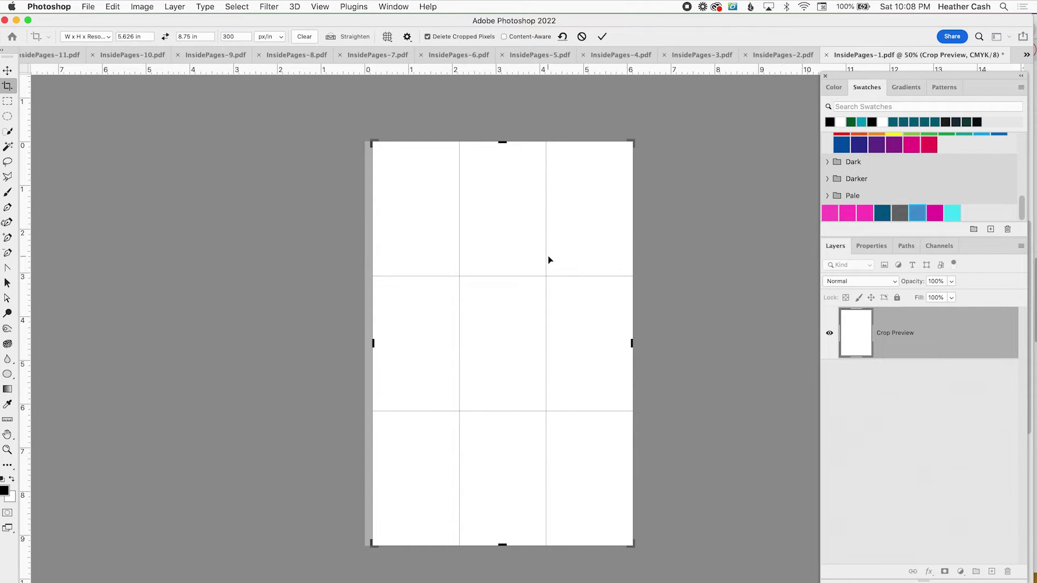
click(602, 37)
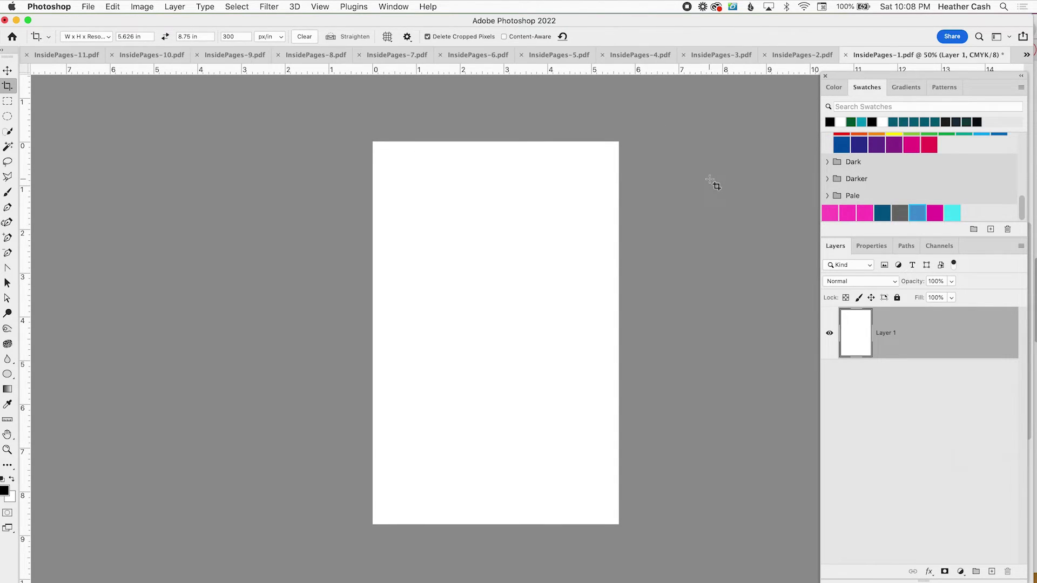
Step: Save the page as InsidePages-1.pdf in Book Resized without Photoshop editing capabilities, then close it
key(super+s)
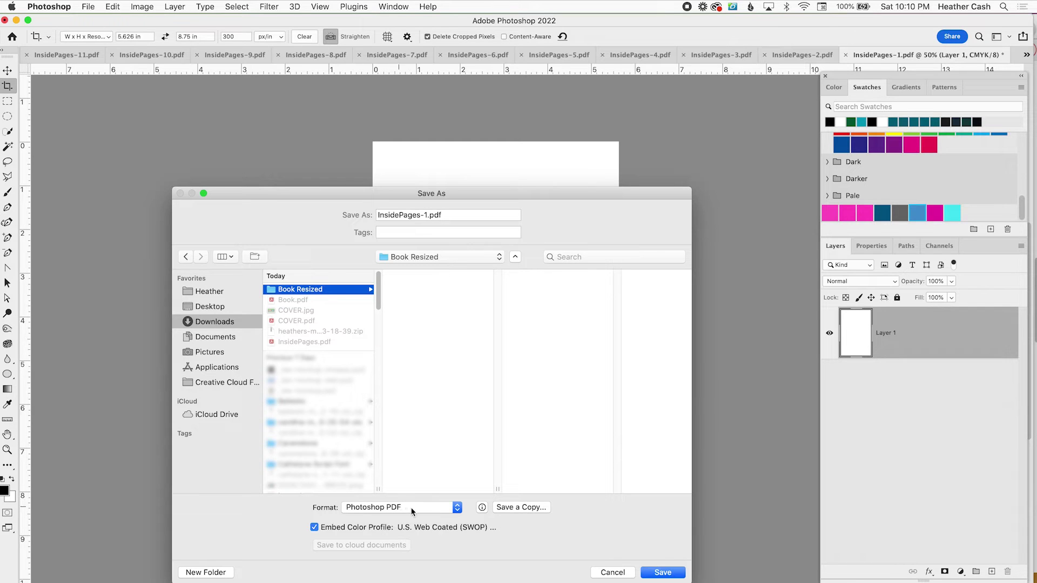
click(662, 573)
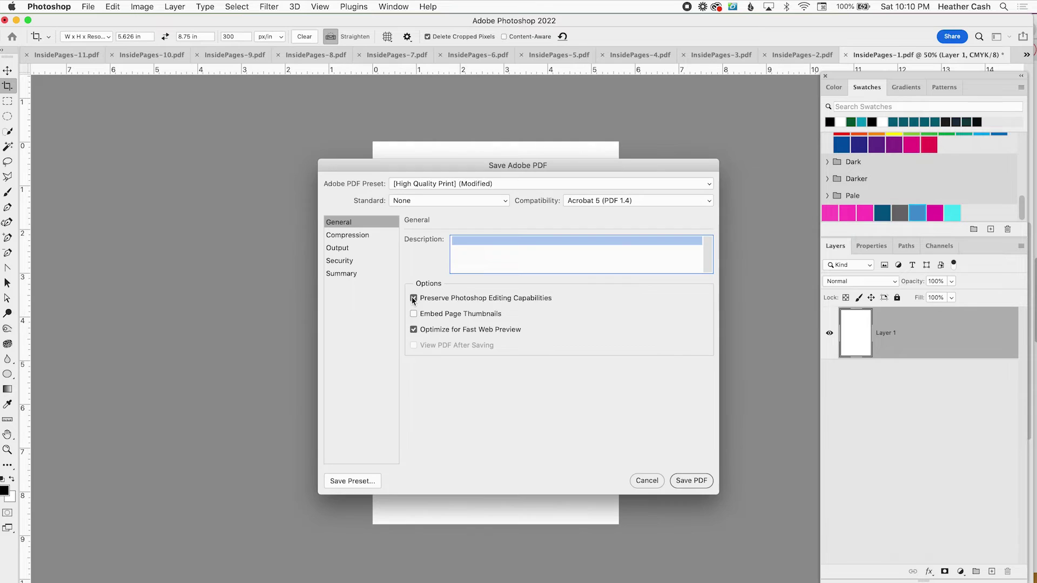
click(413, 298)
click(689, 479)
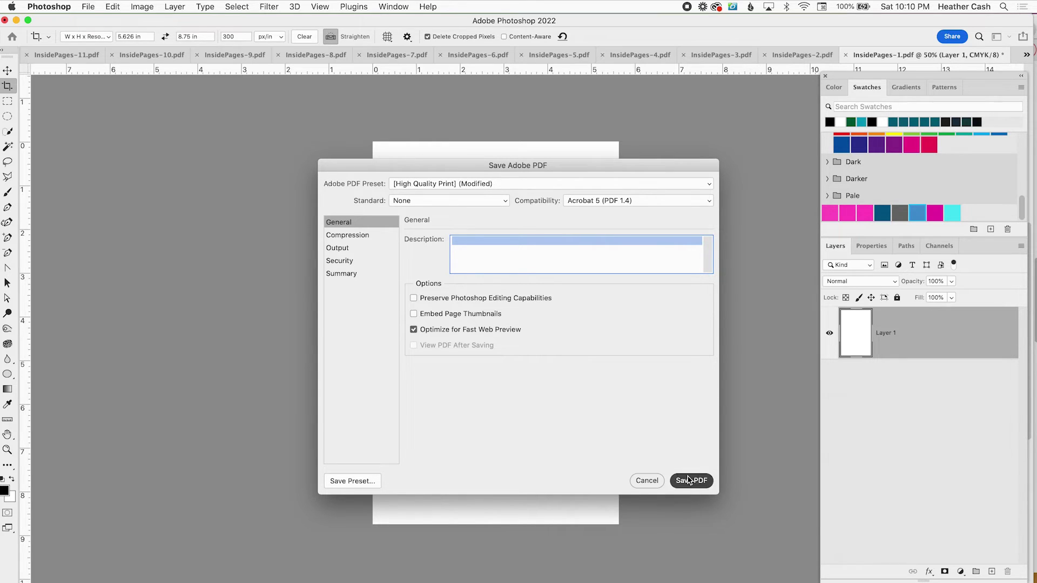
click(846, 54)
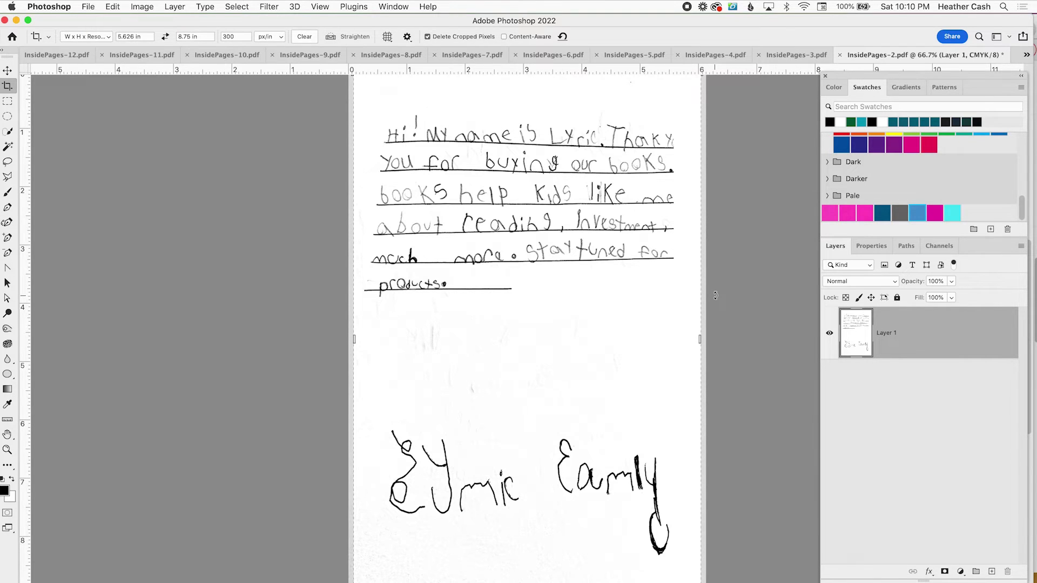
Step: Crop the handwritten letter page to the preset 5.626 x 8.75 in size
drag(716, 295, 736, 302)
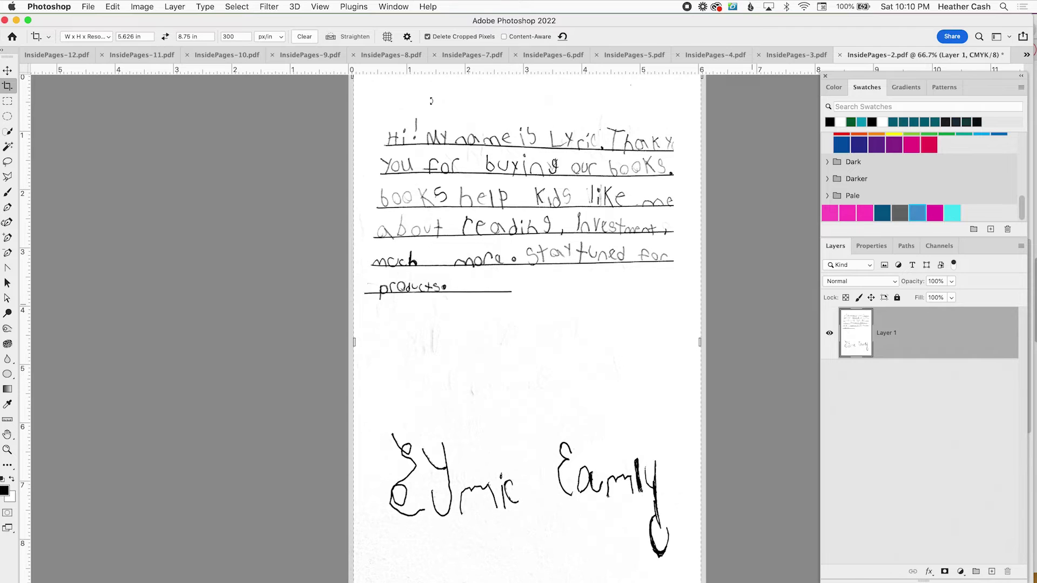
scroll(328, 207, up, 3)
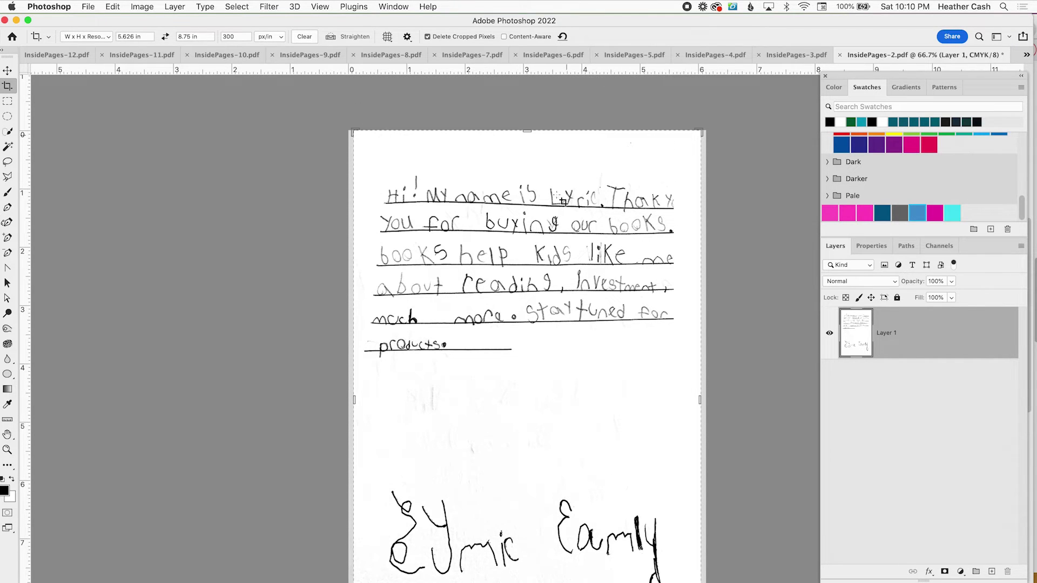
click(526, 319)
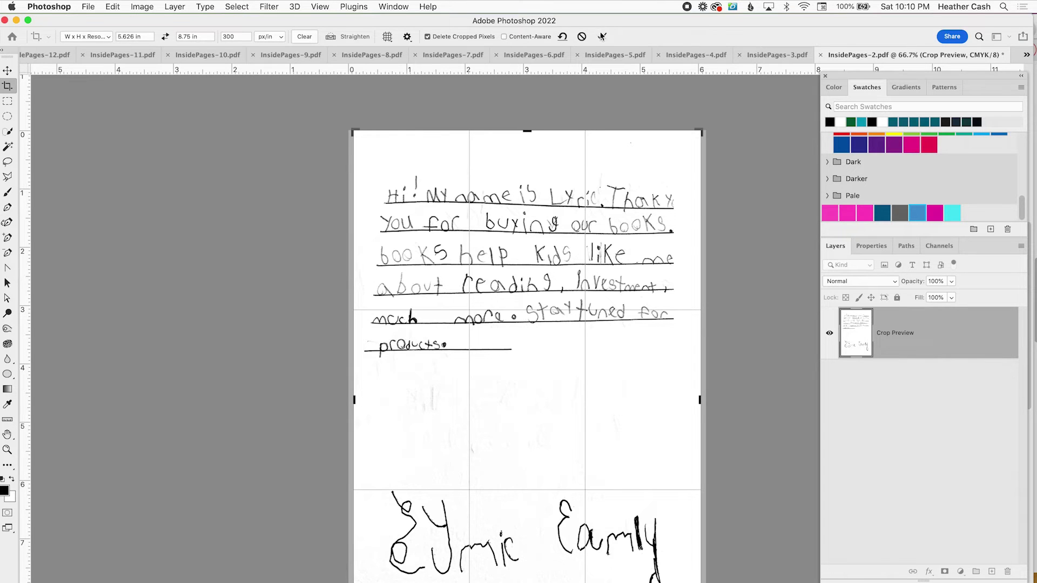
click(601, 36)
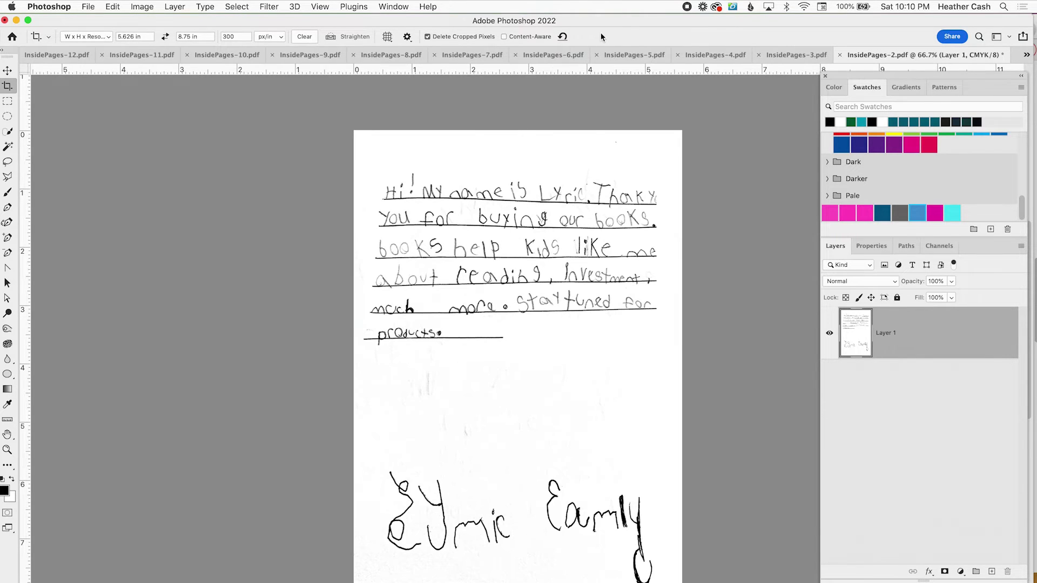
Step: Save it as InsidePages-2.pdf in Book Resized and close the finished page documents
key(super+s)
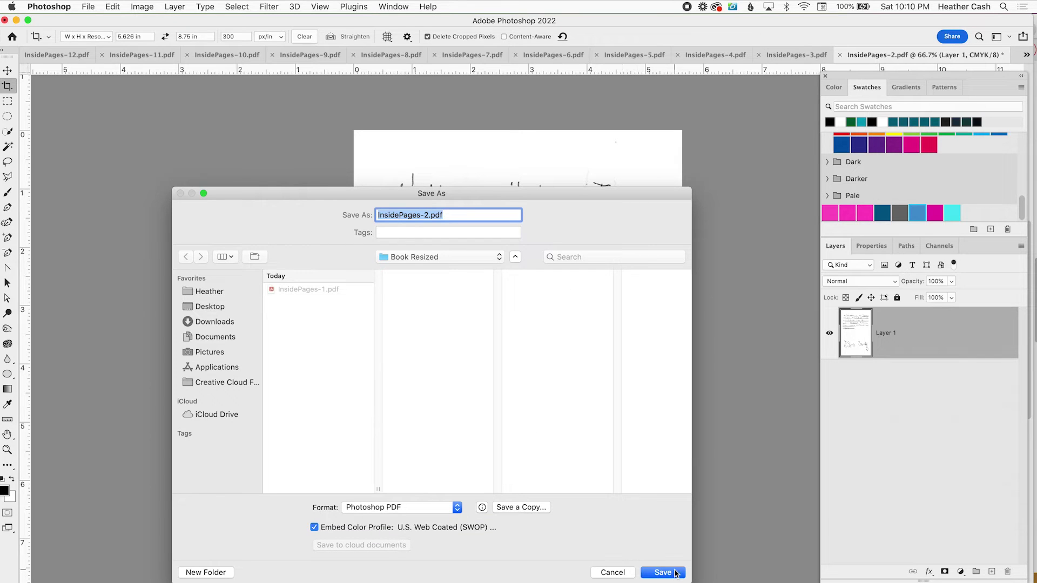
click(675, 574)
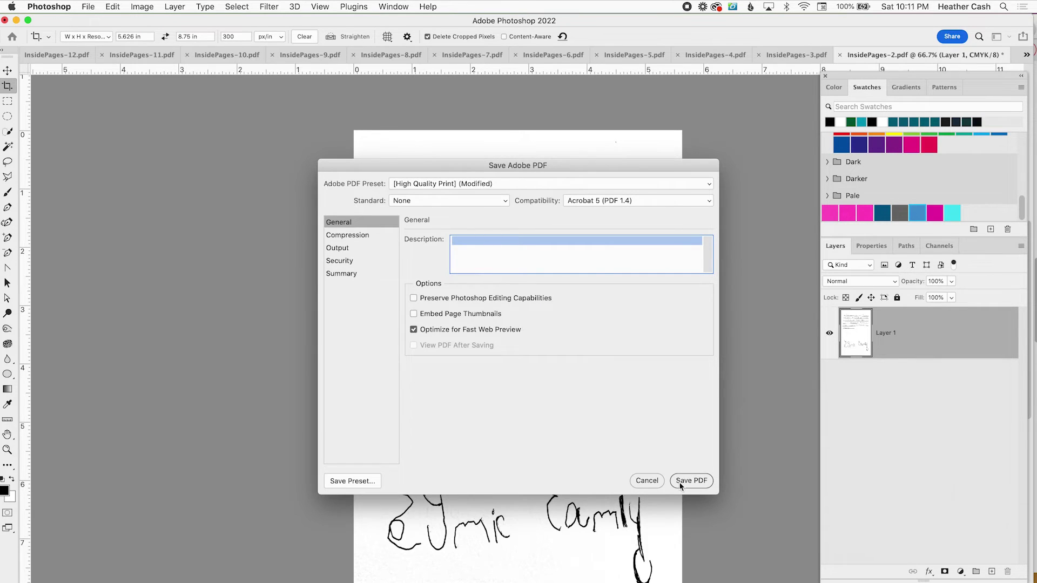
click(688, 481)
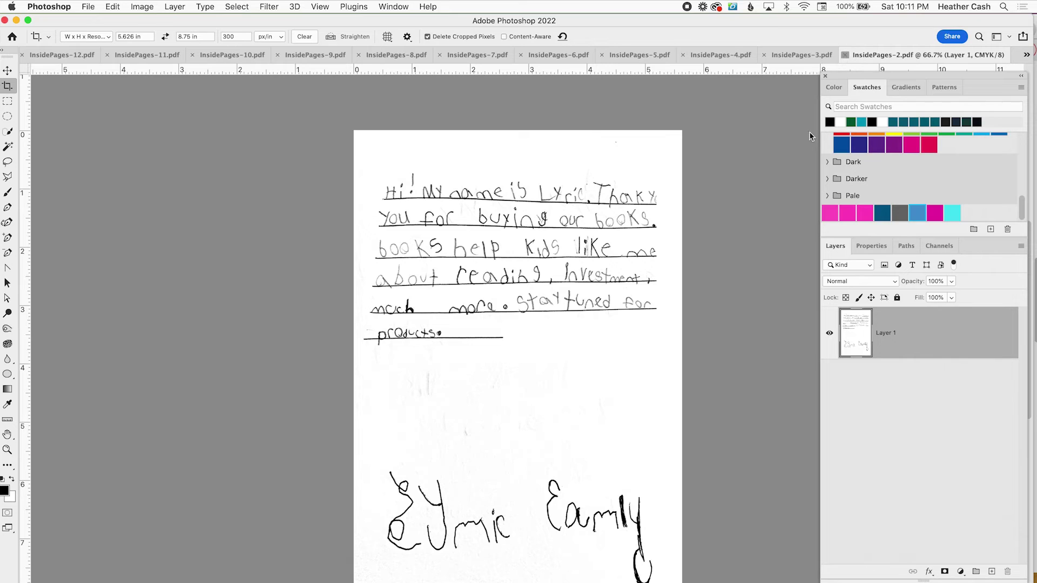
click(844, 55)
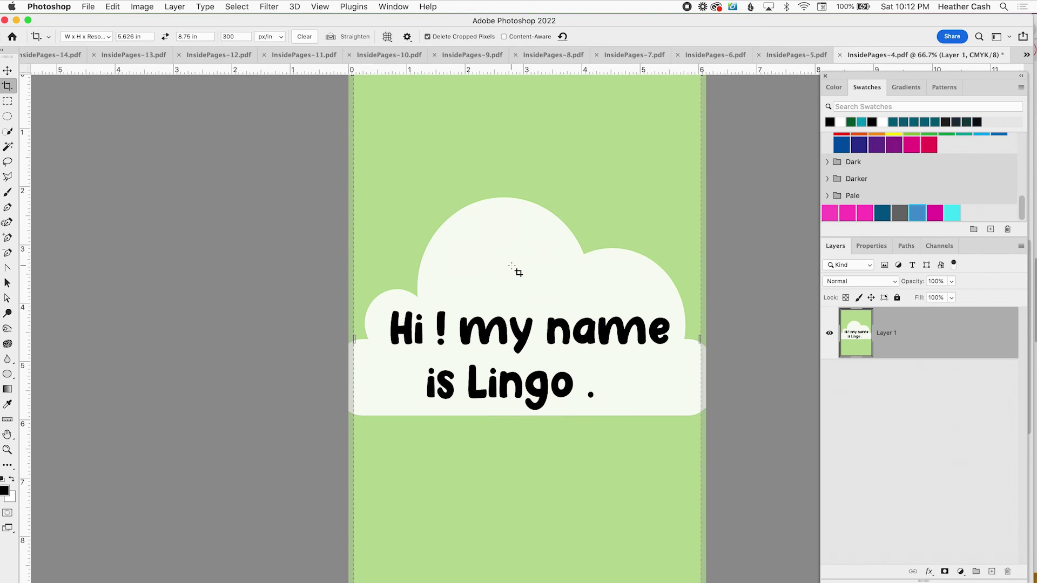
Step: Crop the Lingo cloud page to the bleed size, save it as PDF, and close it
click(516, 270)
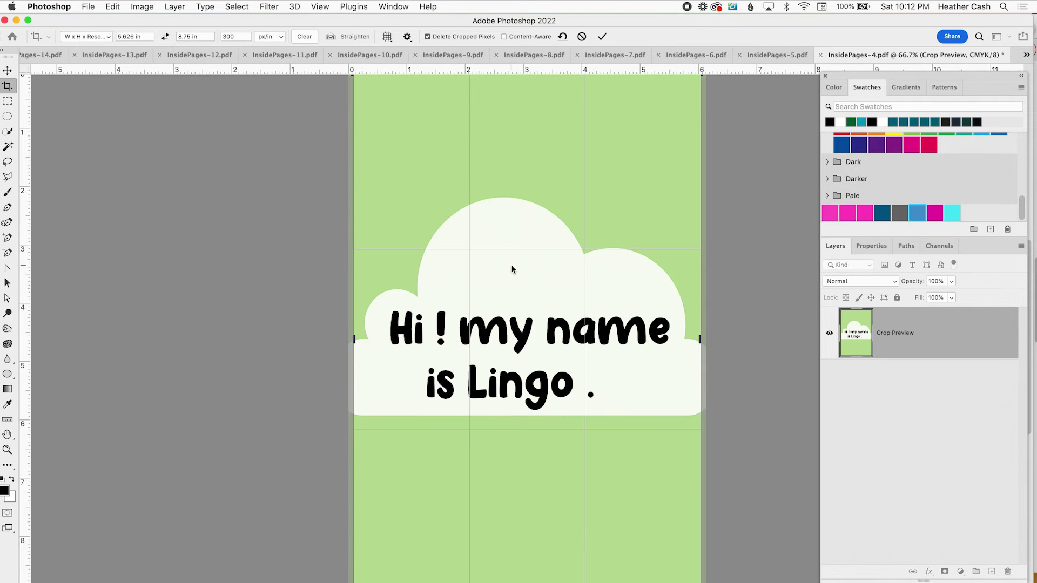
click(602, 36)
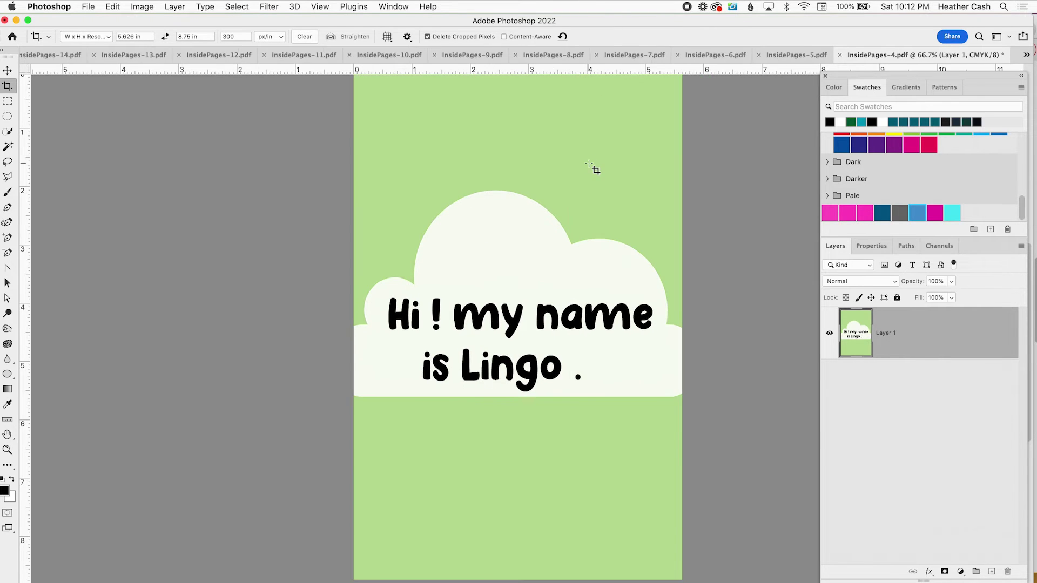
key(super+shift+s)
key(Return)
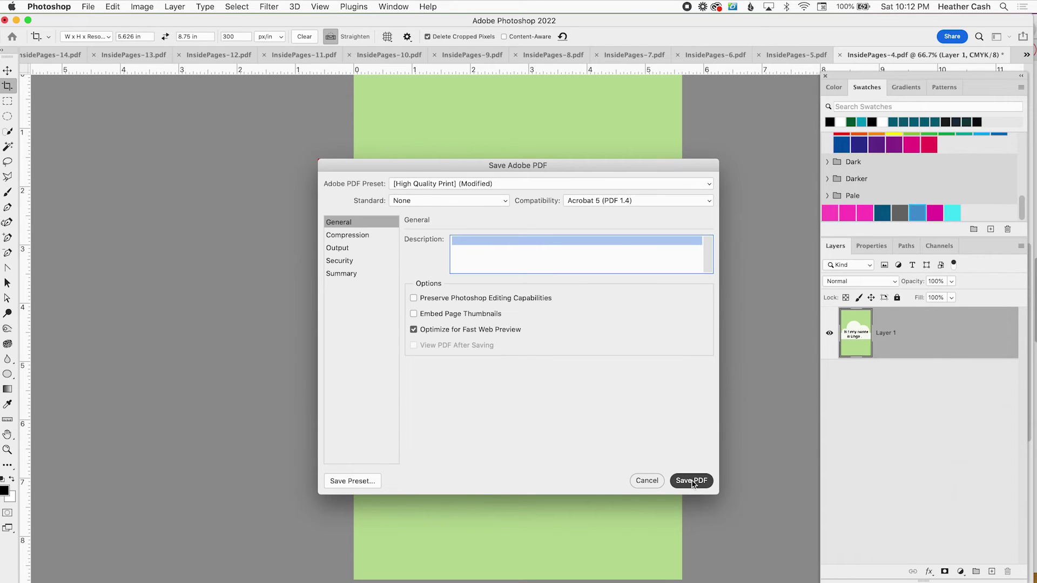
click(690, 480)
key(super+w)
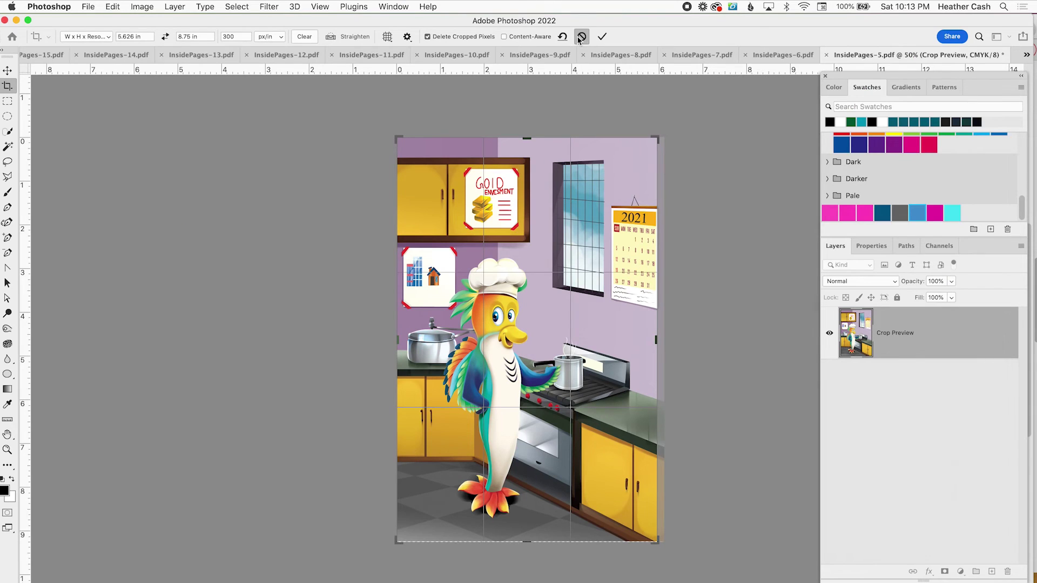
Step: Cancel the pending crop and start a fresh crop on the chef bird page
key(Escape)
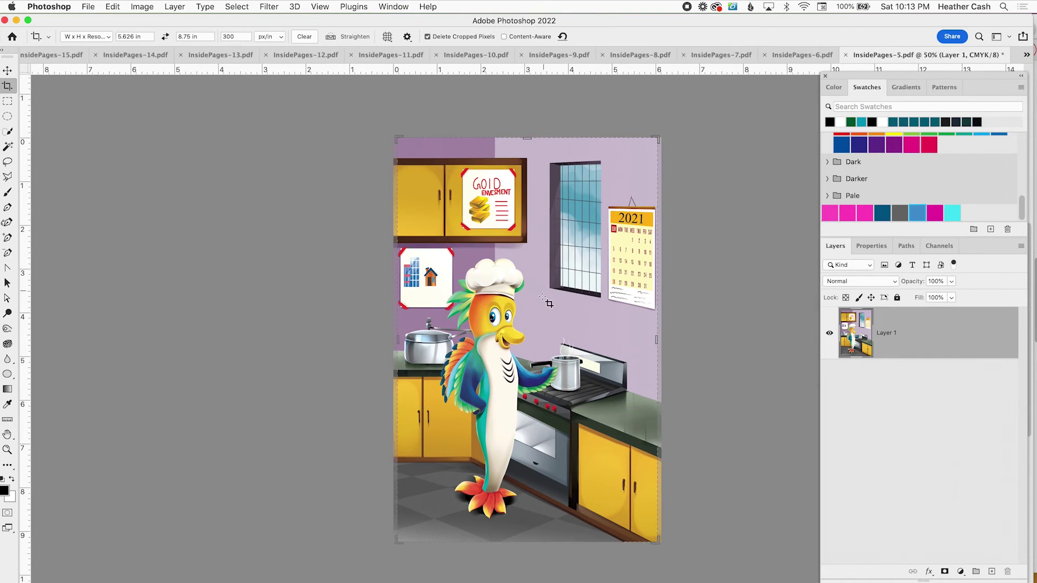
click(506, 249)
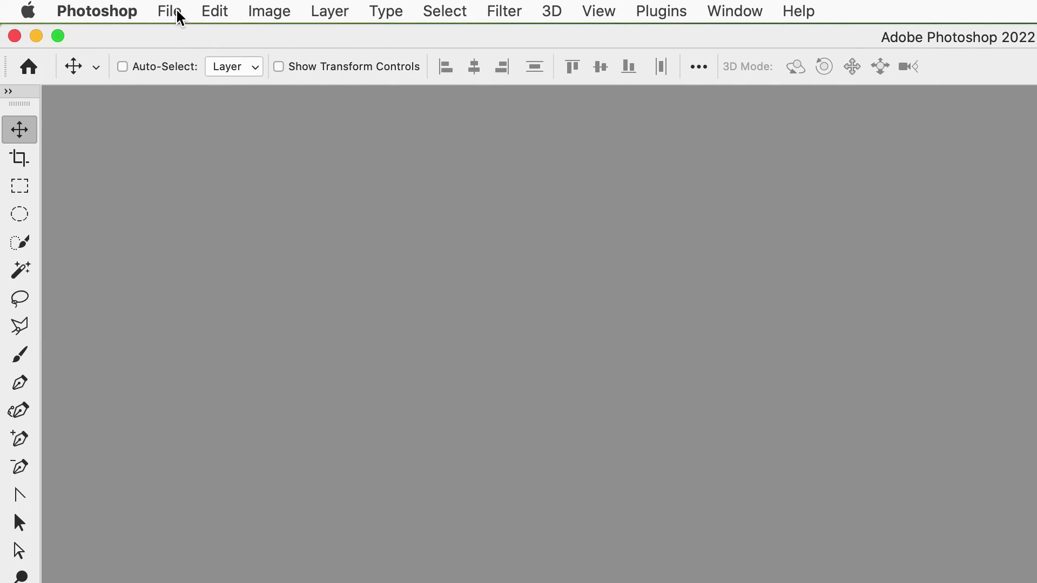
Step: Add InsidePages-1.pdf through InsidePages-37.pdf from Book Resized as PDF Presentation source files
click(178, 12)
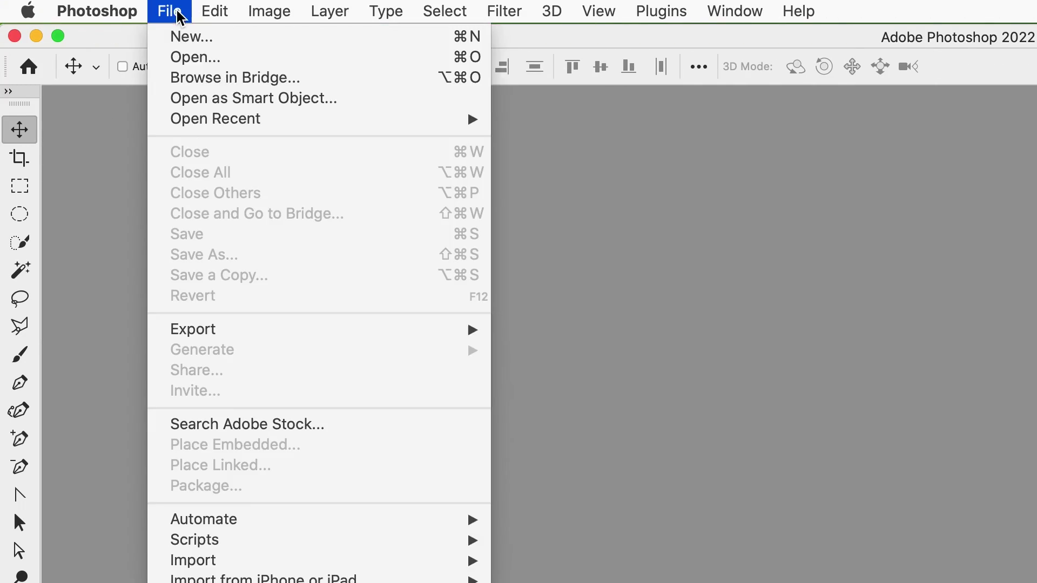
mouse_move(247, 531)
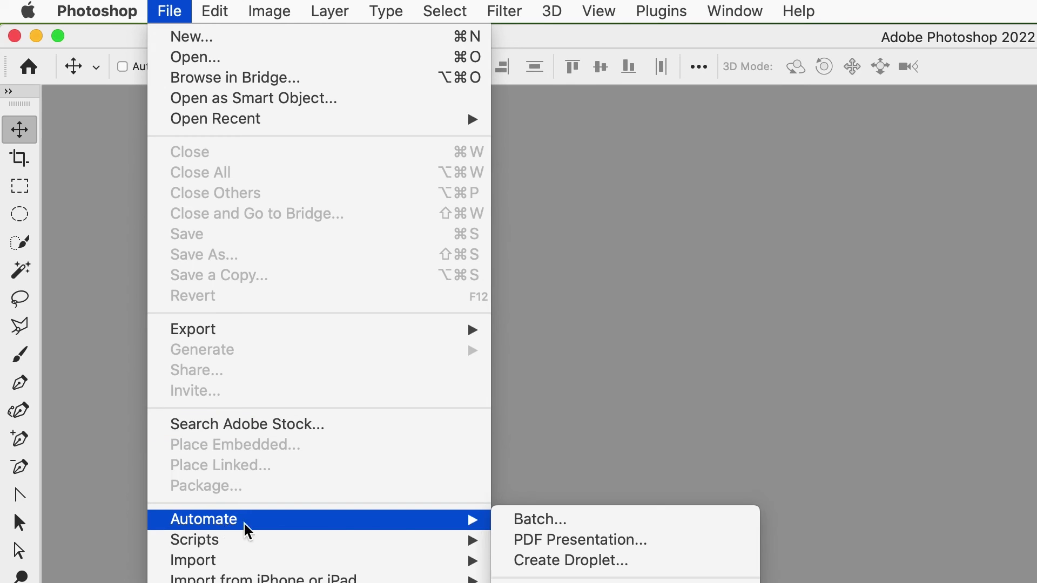
click(615, 539)
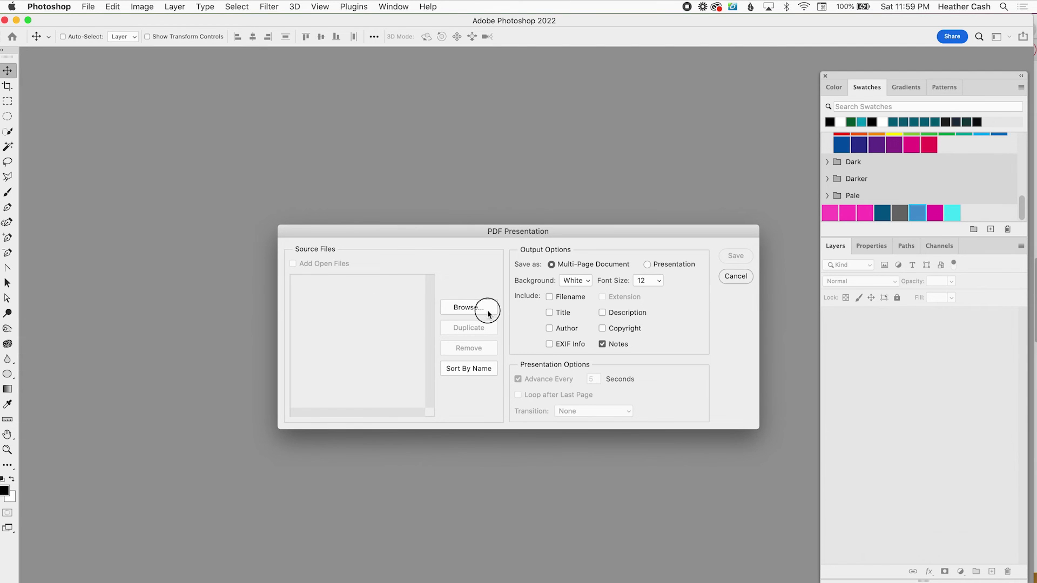
click(488, 312)
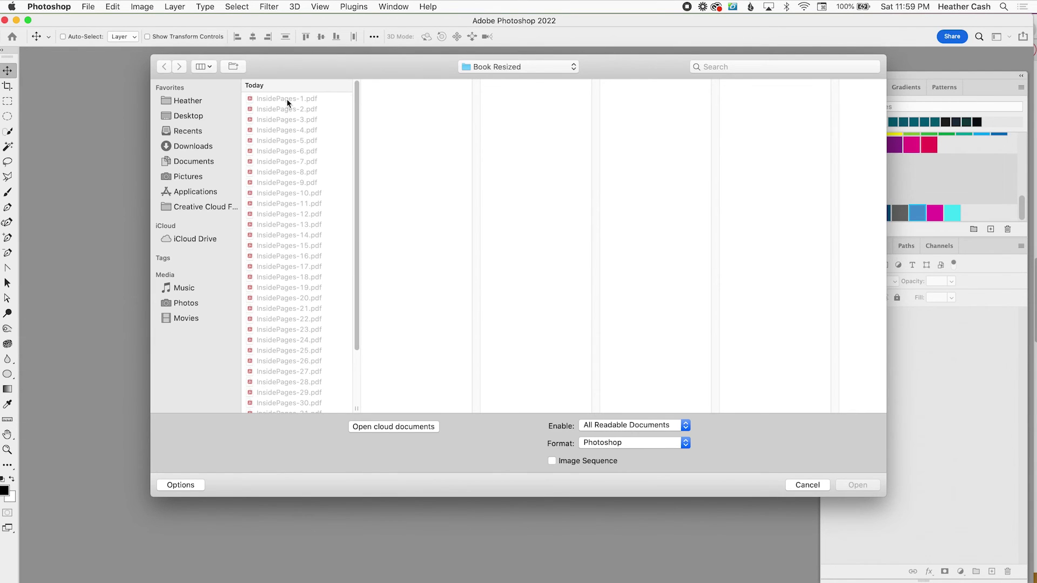
click(287, 98)
scroll(293, 324, down, 3)
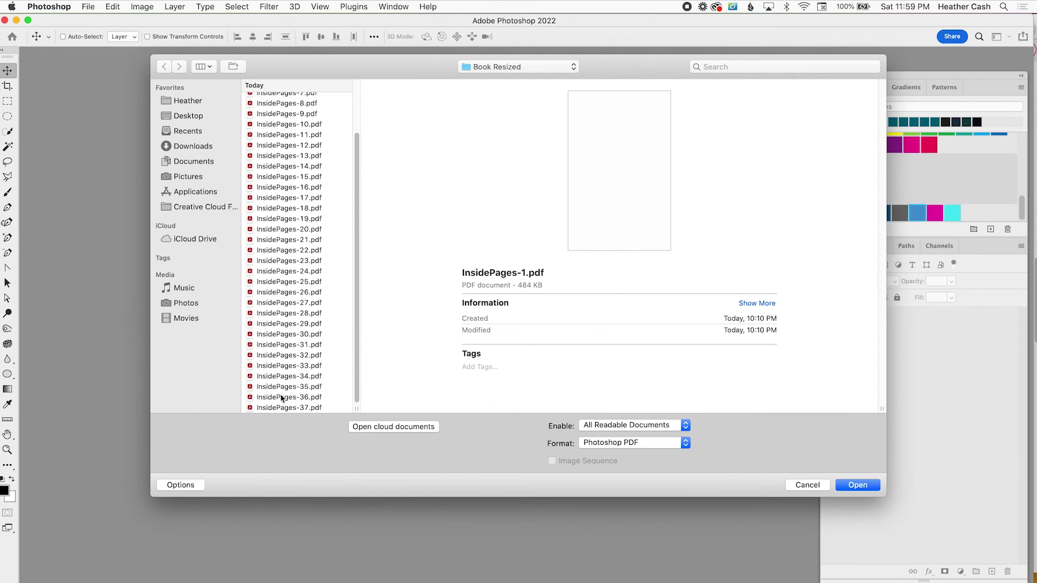
shift+click(280, 407)
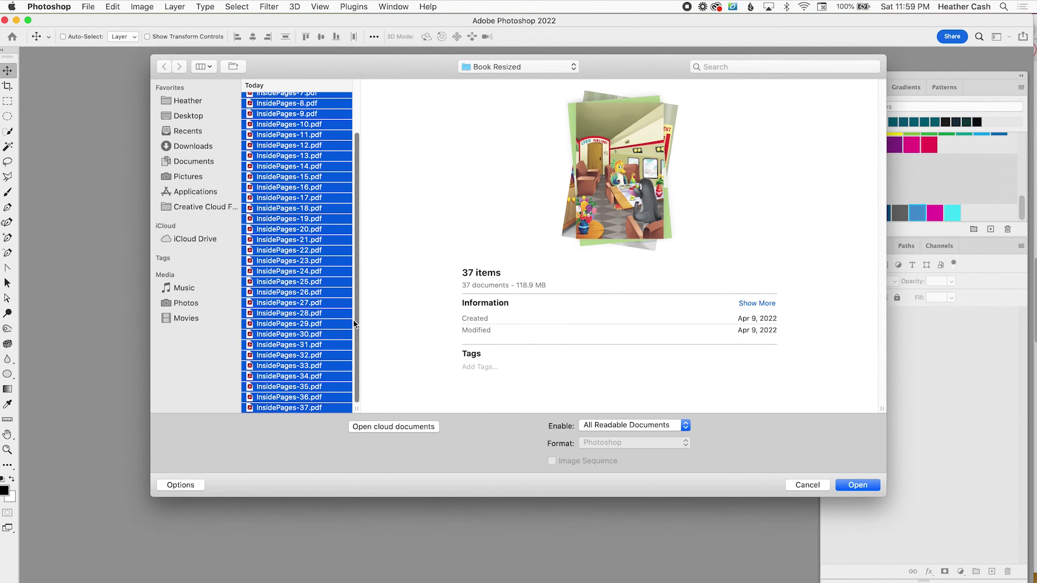
click(858, 485)
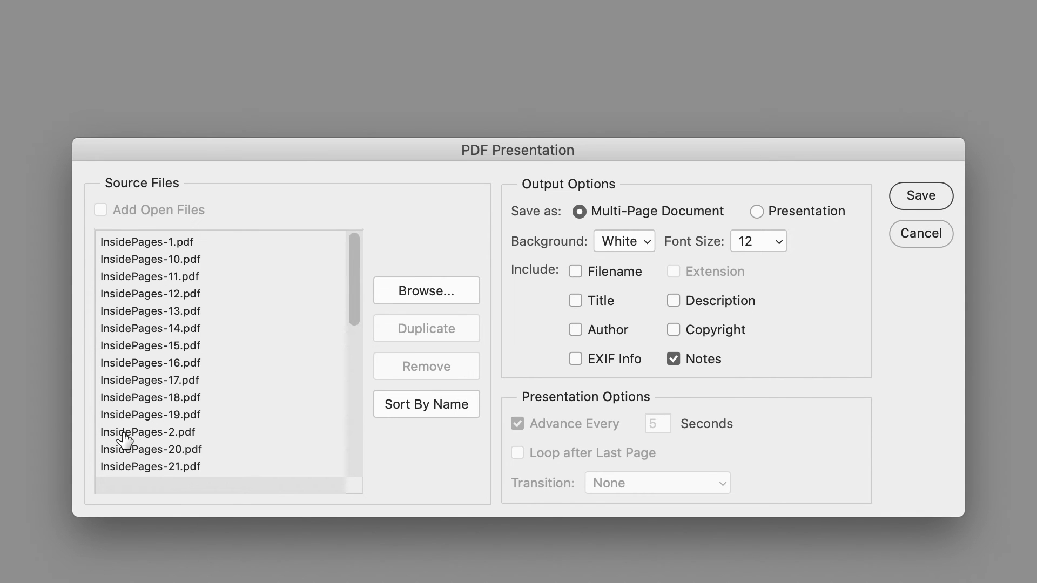
Step: Reorder the source pages into 1–37 sequence and save the combined PDF as book-resized.pdf
drag(123, 432, 169, 144)
drag(350, 426, 369, 239)
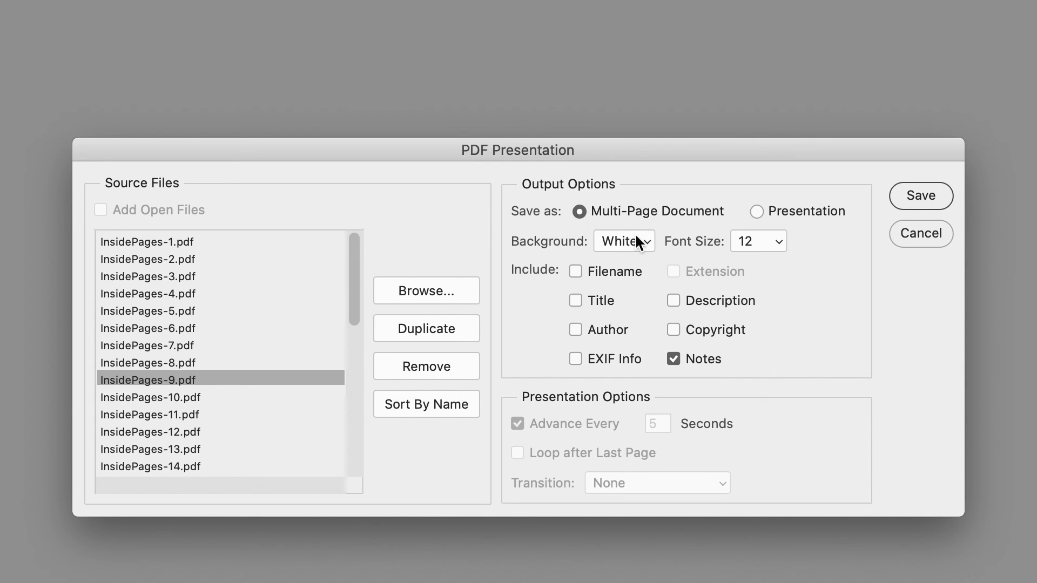
click(922, 194)
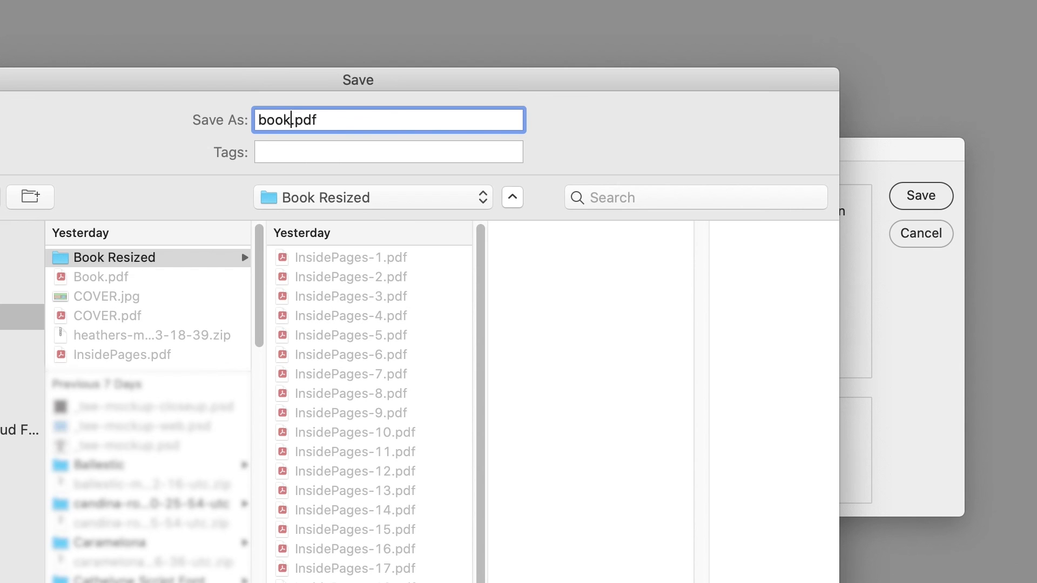
text(-resi.pdf)
key(Return)
click(777, 521)
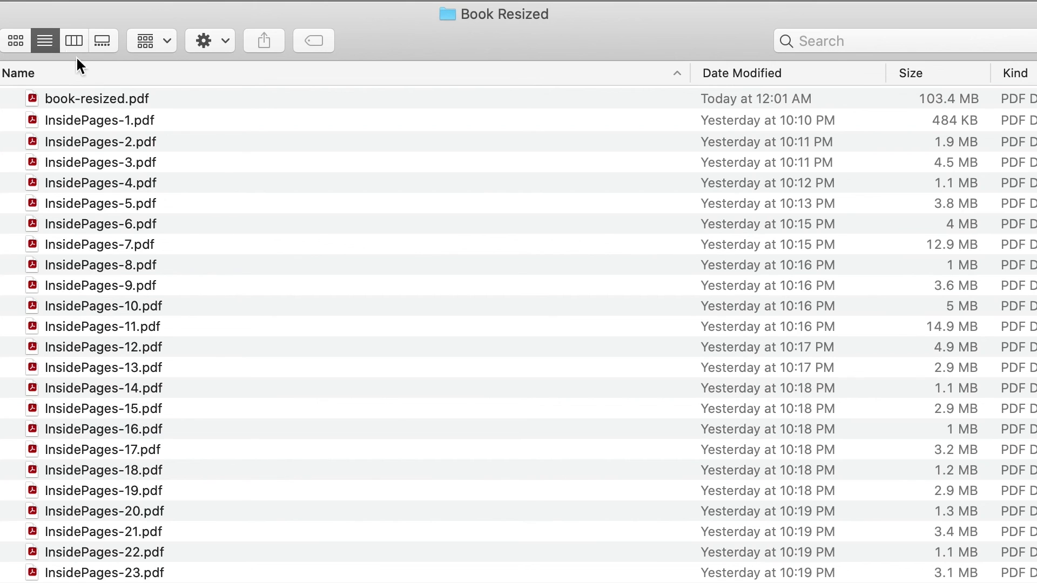
Step: Select the 103.4 MB book-resized.pdf in the Book Resized folder in Finder
click(69, 96)
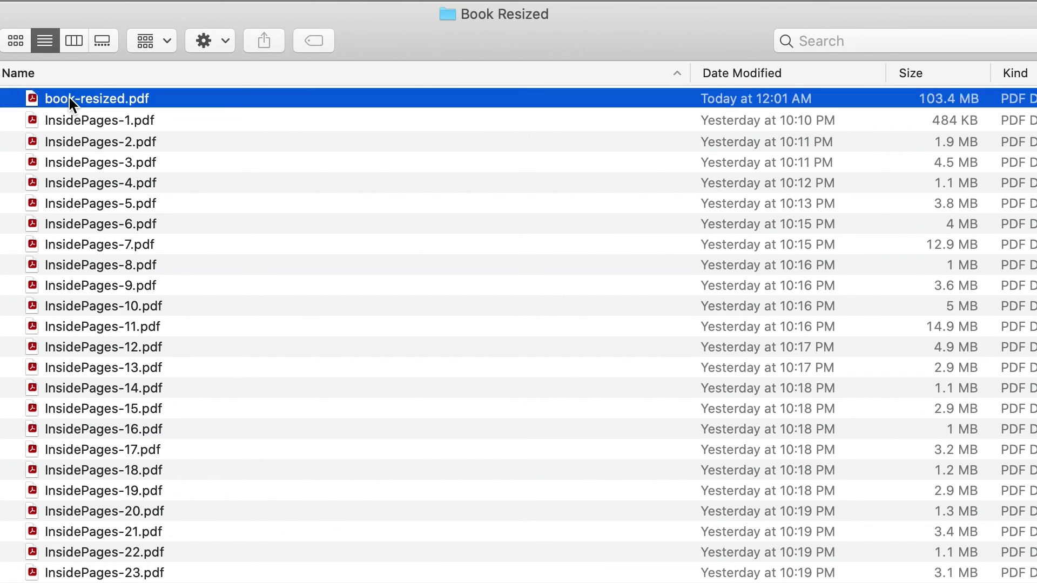